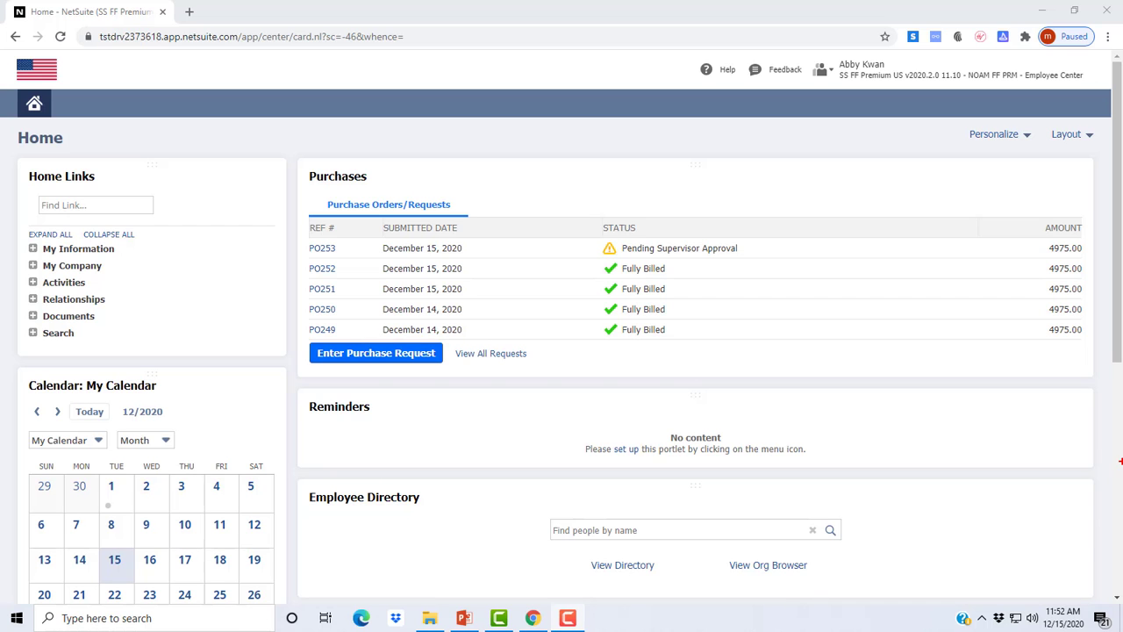
mouse_move(838, 53)
mouse_down()
mouse_move(841, 78)
mouse_move(1094, 87)
mouse_up()
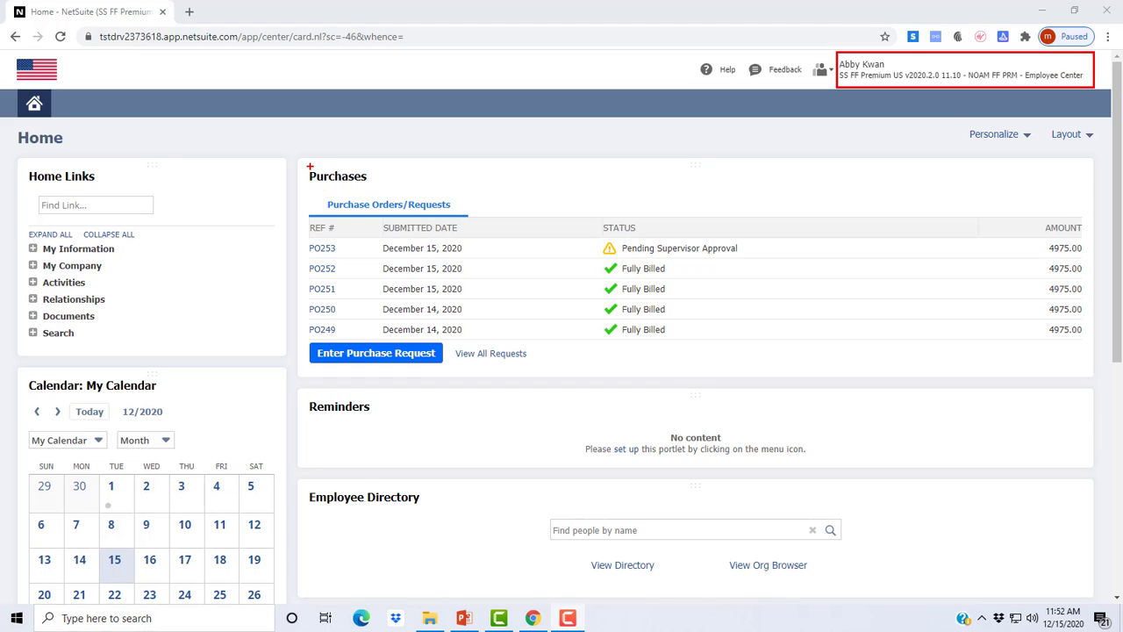
mouse_move(308, 165)
mouse_down()
mouse_move(337, 342)
mouse_move(462, 360)
mouse_move(1049, 353)
mouse_move(1089, 369)
mouse_up()
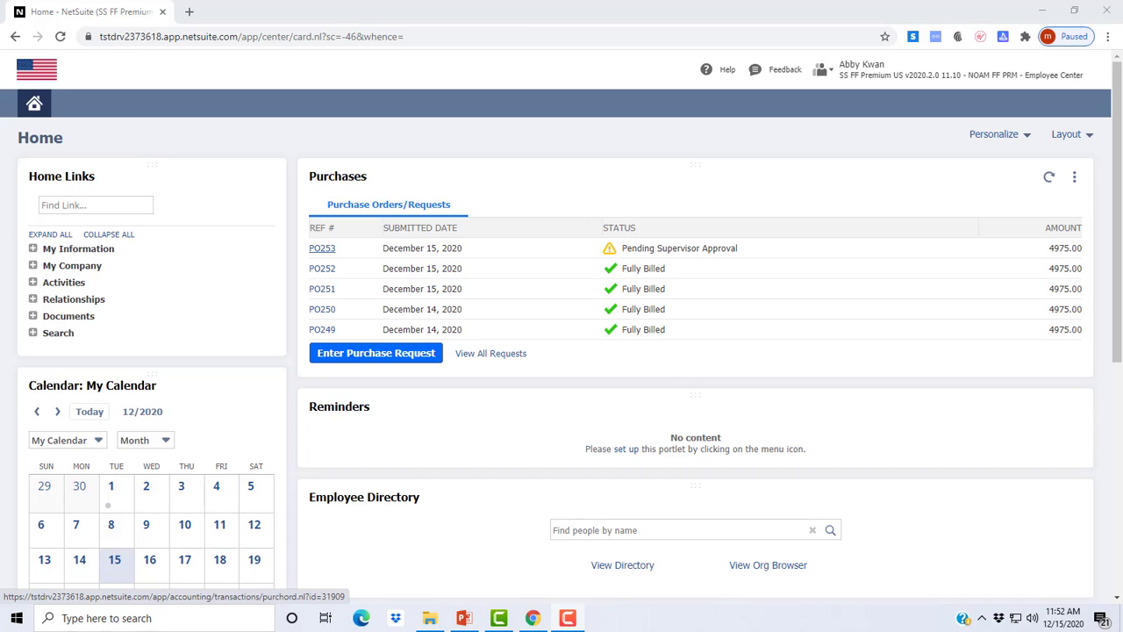
Step: Open purchase request PO253 for The Apple Store and review its order summary total
click(322, 249)
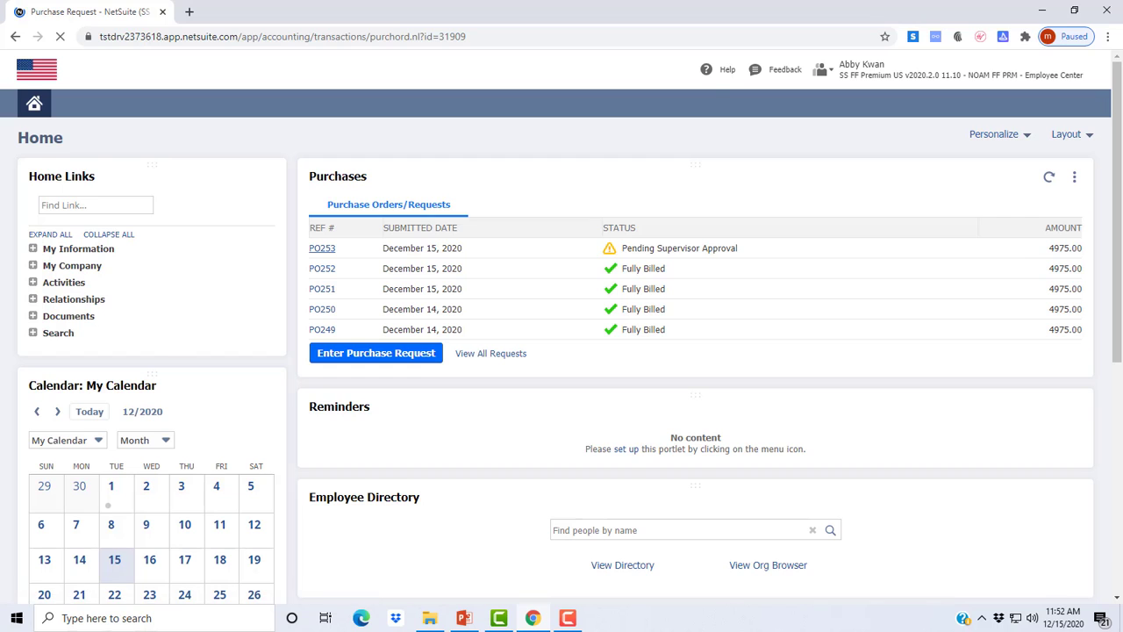
scroll(562, 351, down, 1)
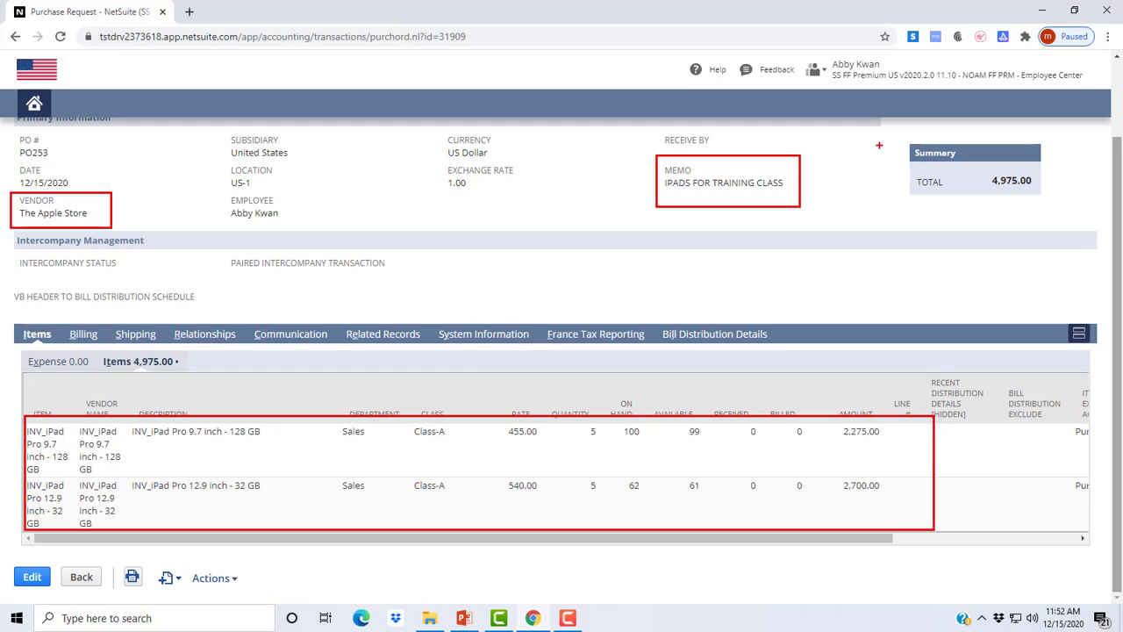
mouse_move(899, 134)
mouse_down()
mouse_move(915, 209)
mouse_move(1067, 208)
mouse_up()
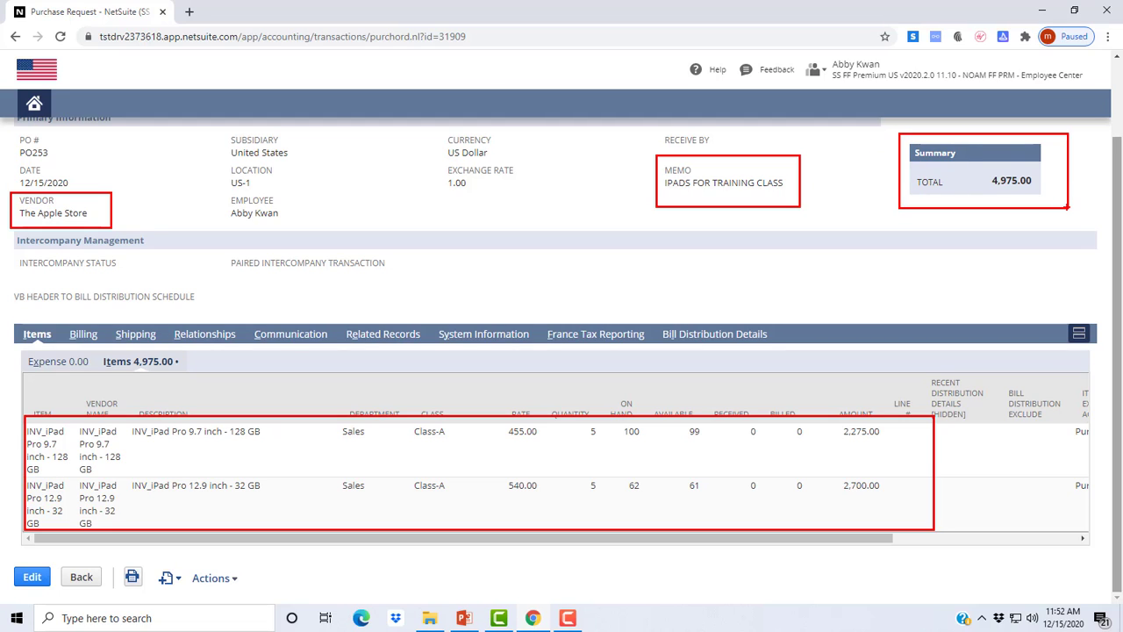
key(Escape)
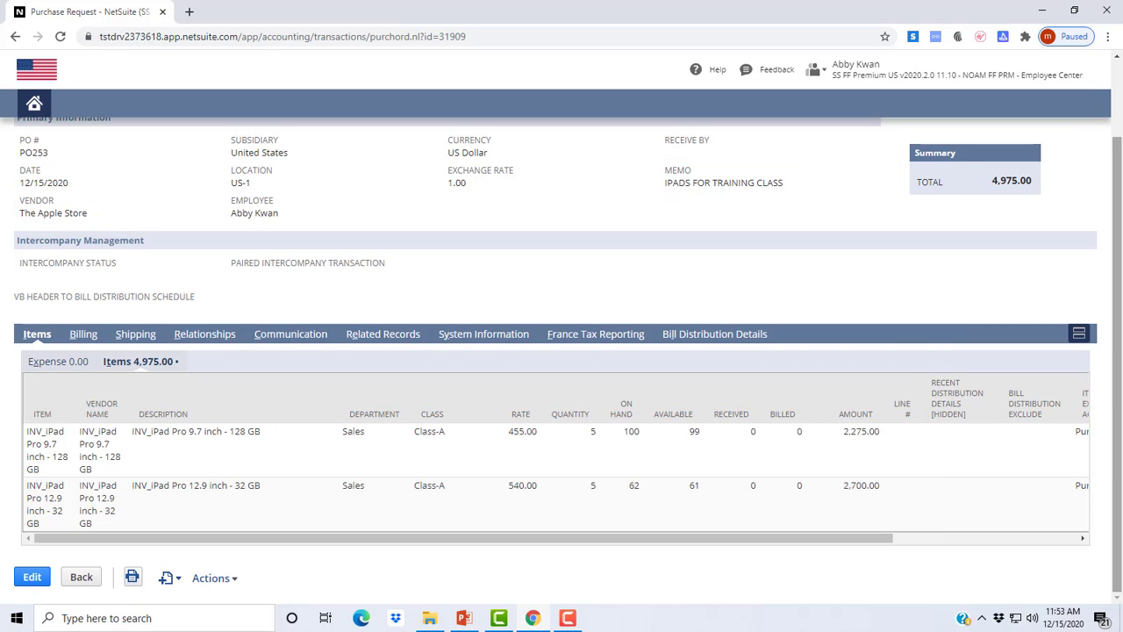
scroll(562, 351, up, 1)
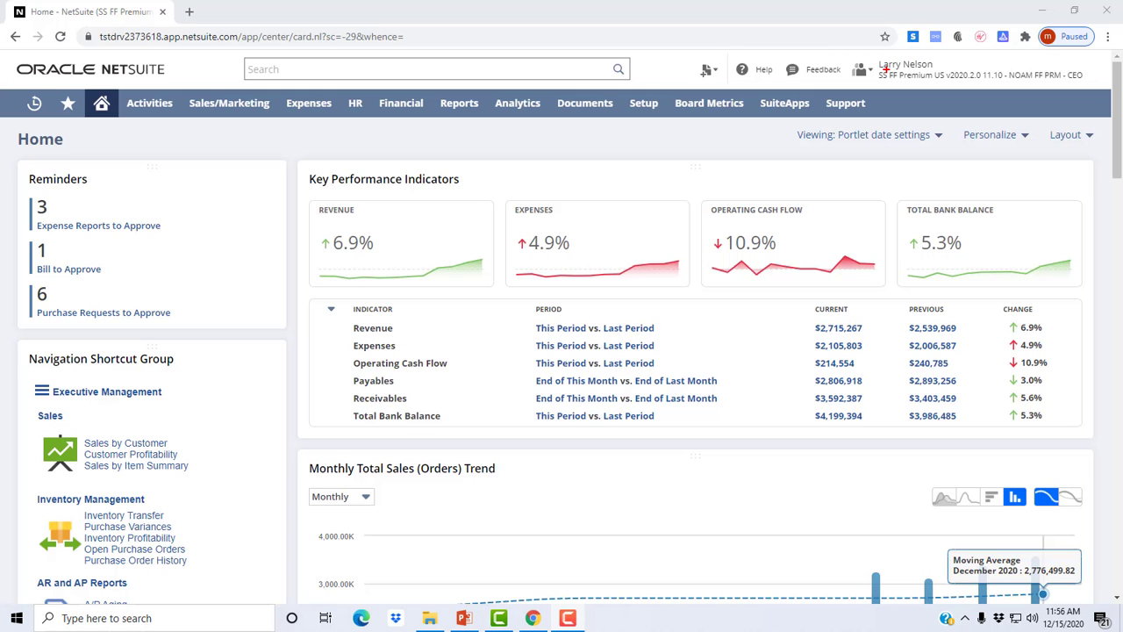
Step: Highlight the CEO role, the purchase requests awaiting approval and the key performance indicators
mouse_move(876, 56)
mouse_down()
mouse_move(911, 79)
mouse_move(1089, 88)
mouse_up()
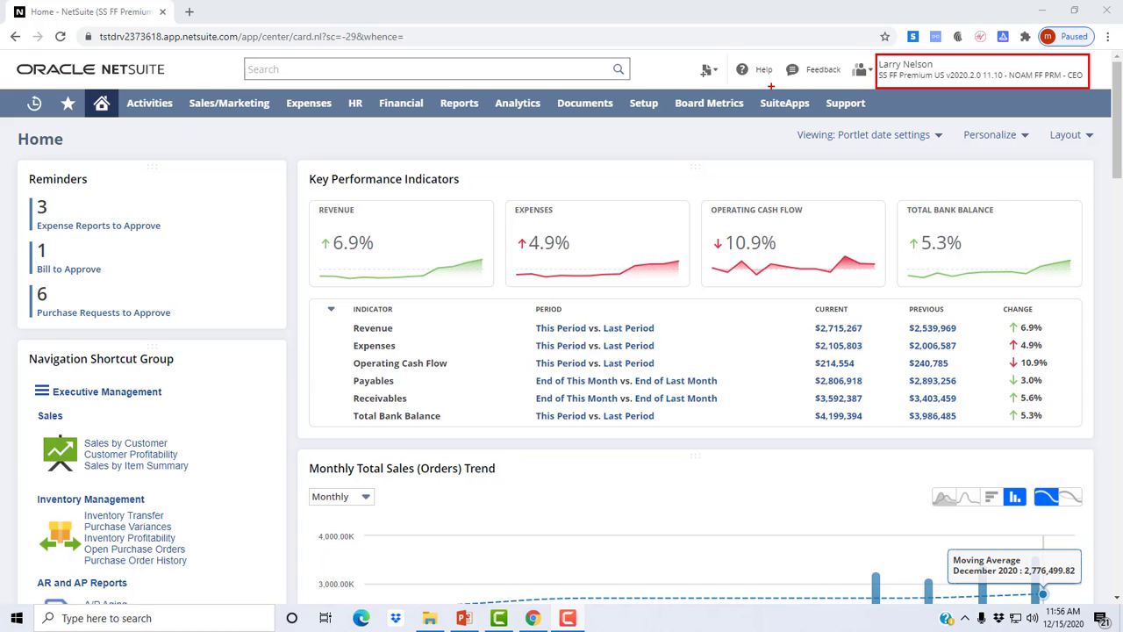
mouse_move(33, 290)
mouse_down()
mouse_move(39, 305)
mouse_move(180, 330)
mouse_up()
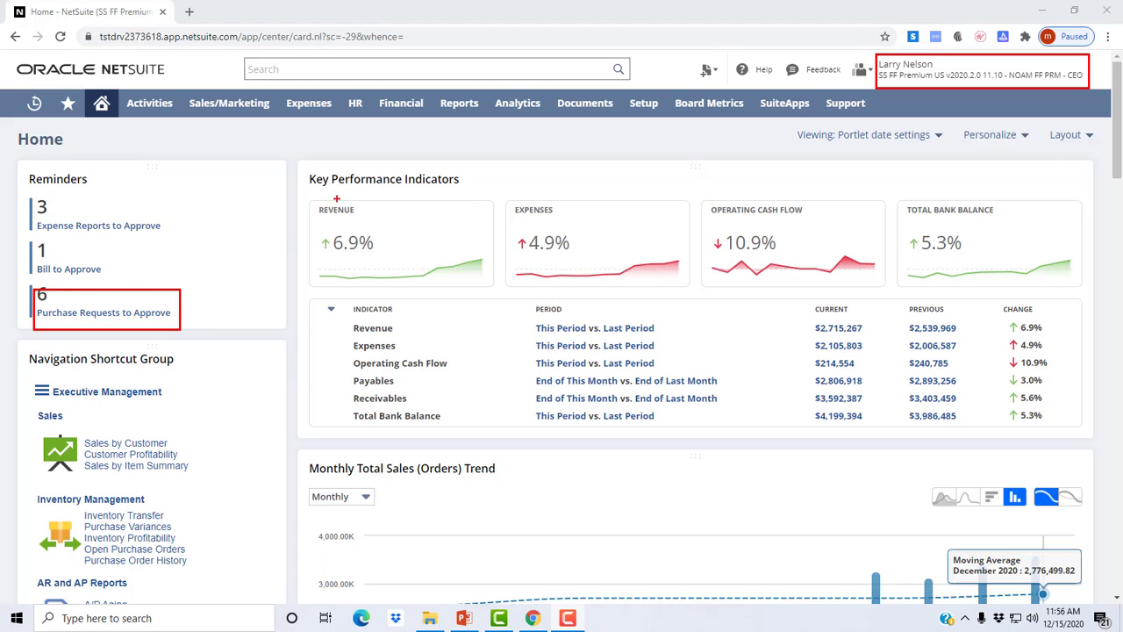
mouse_move(305, 162)
mouse_down()
mouse_move(309, 299)
mouse_move(353, 421)
mouse_move(486, 435)
mouse_move(1090, 430)
mouse_up()
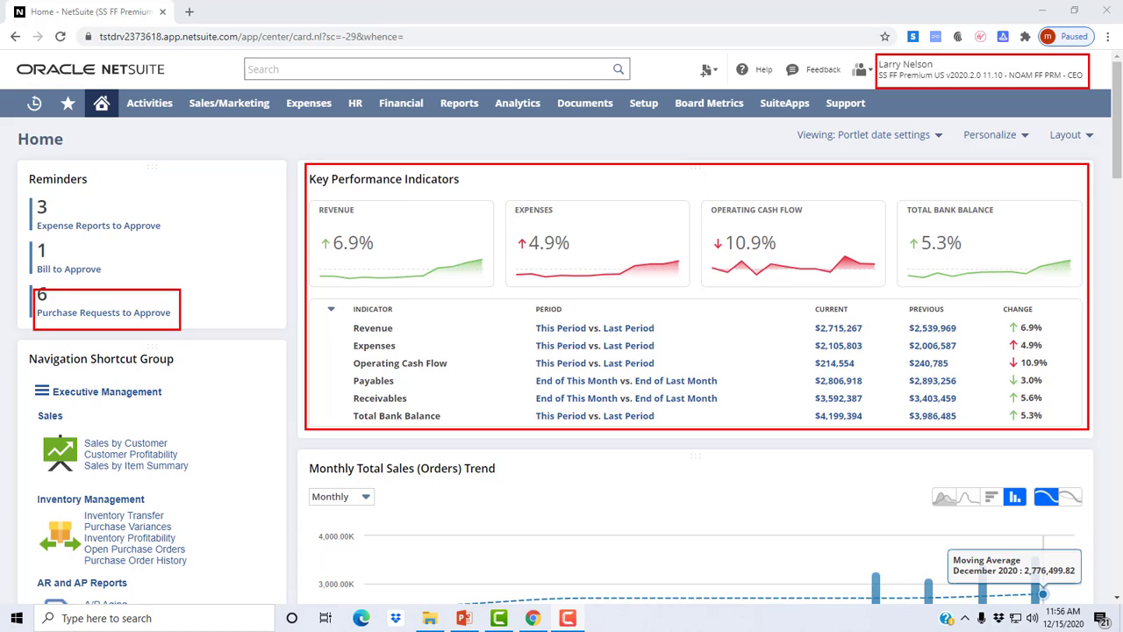
key(Escape)
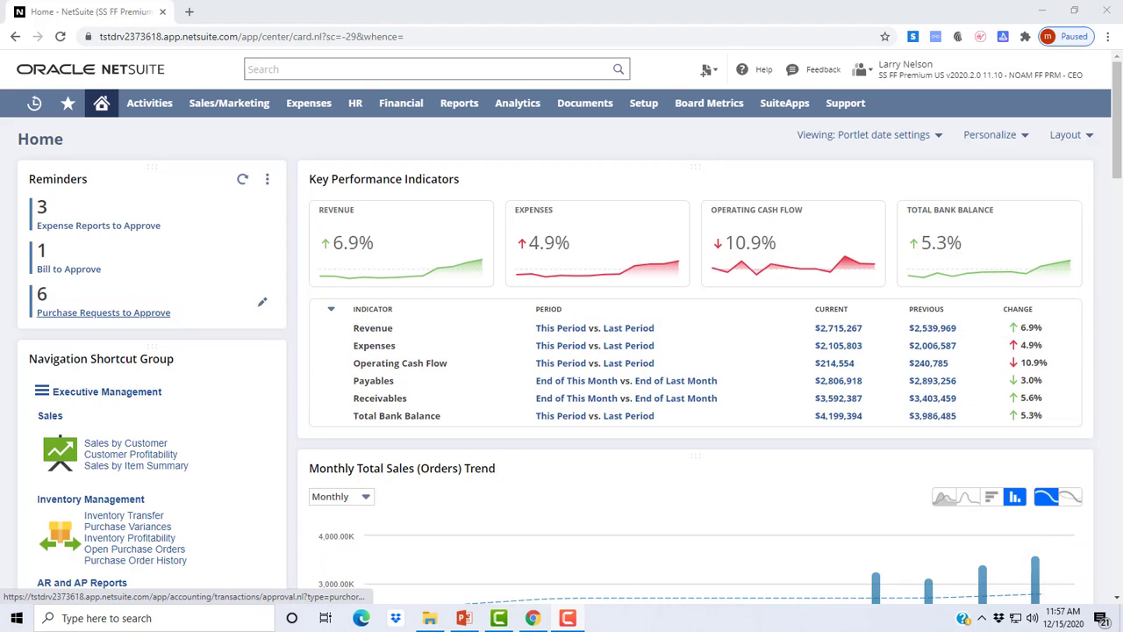
Step: Open PO253 dated 12/15/2020 from the approval list, then its vendor The Apple Store
click(103, 312)
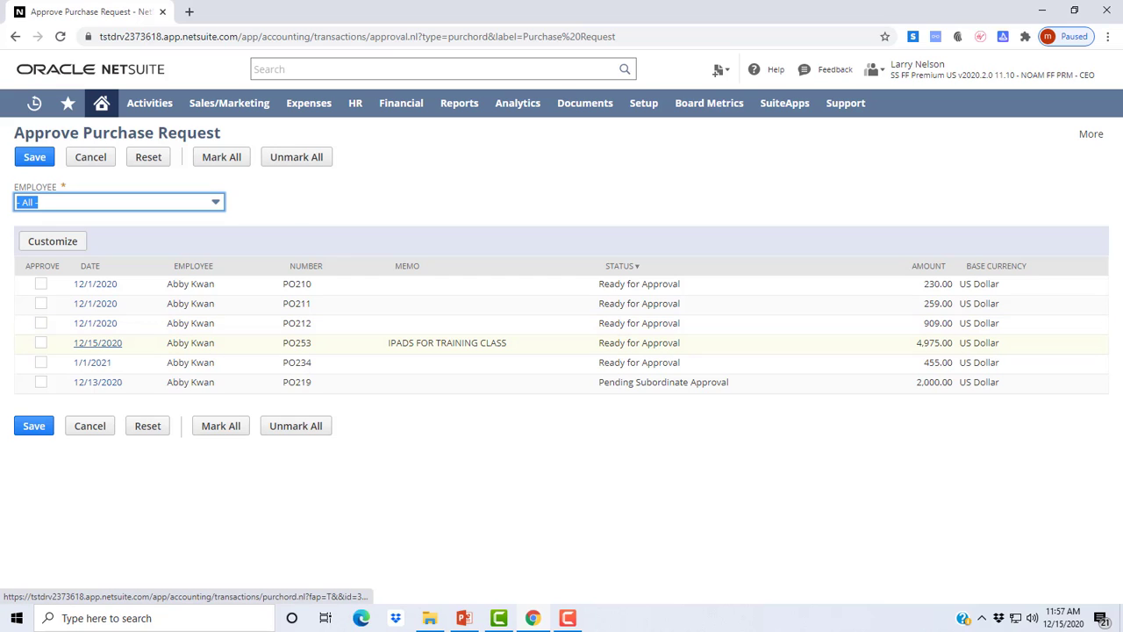
click(97, 342)
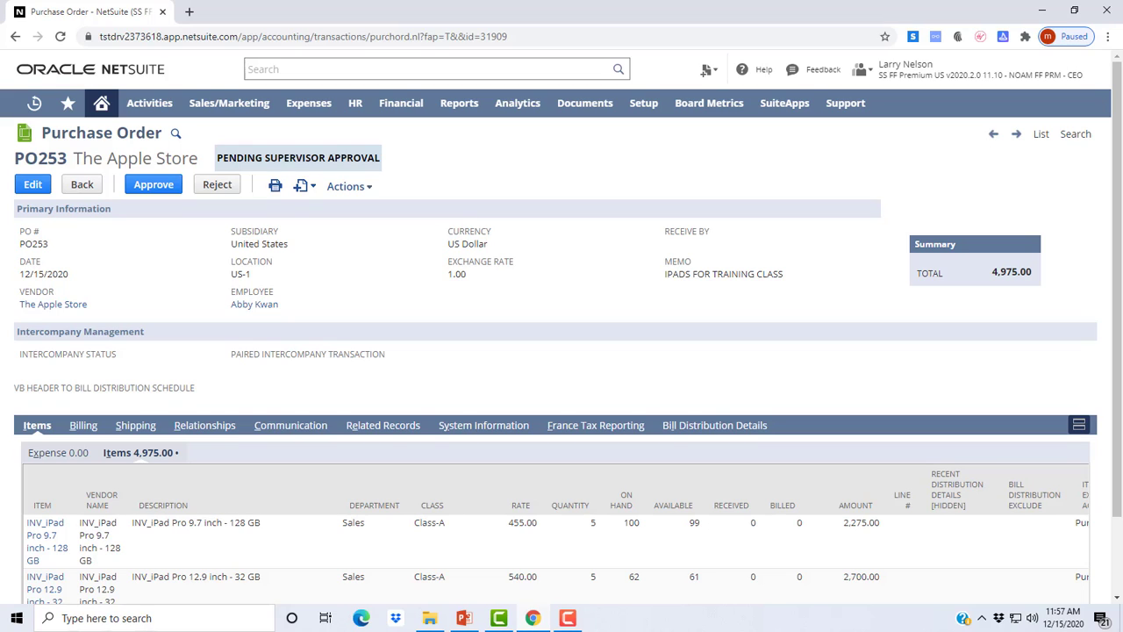
key(XF86AudioRaiseVolume)
click(53, 303)
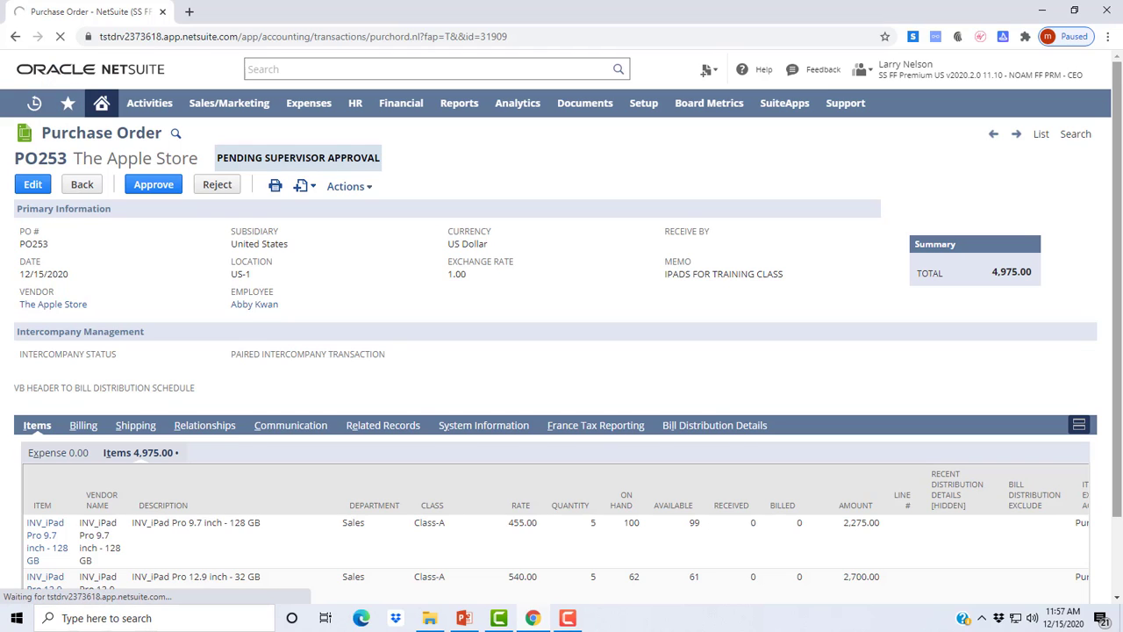
Step: Browse The Apple Store's purchase history, items bought, and financial details such as Net 30 terms
scroll(562, 351, down, 10)
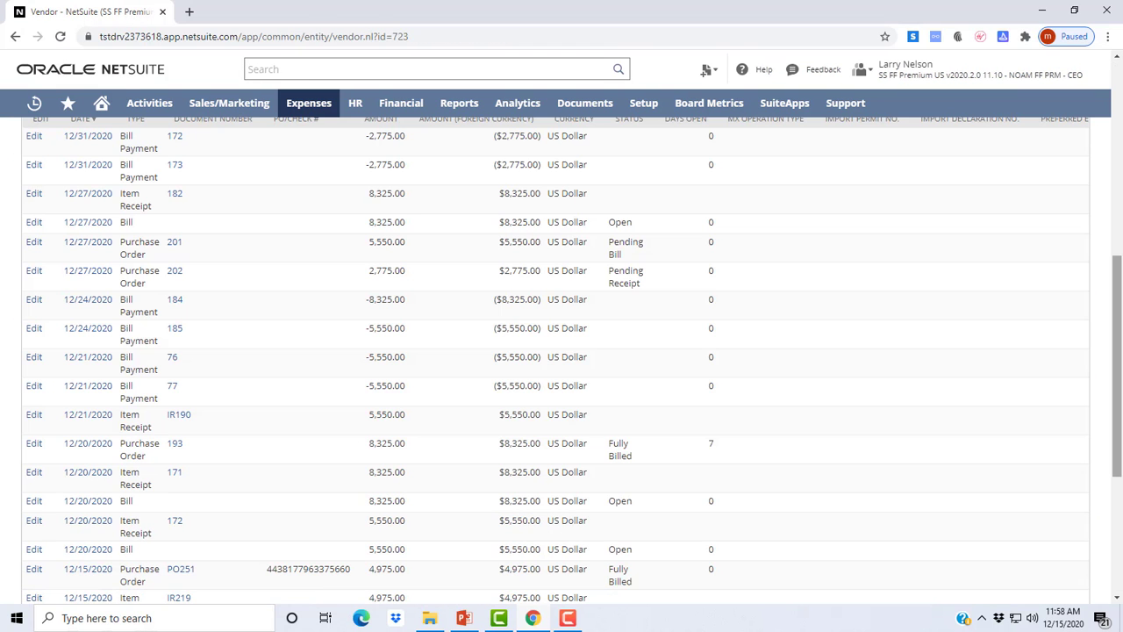
scroll(561, 359, up, 2)
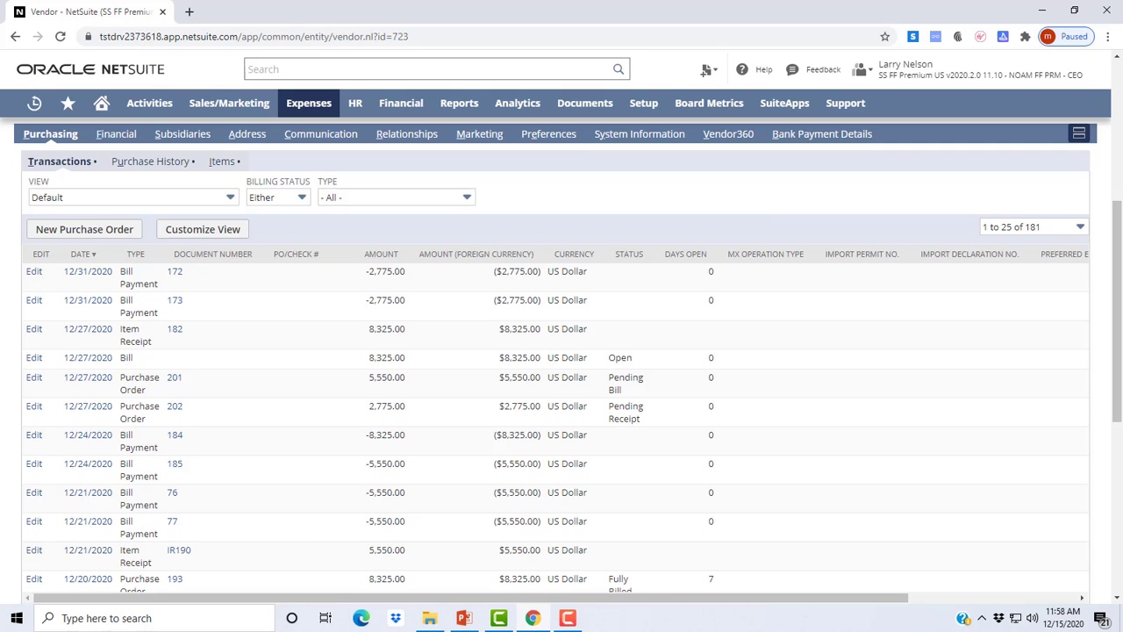
click(150, 161)
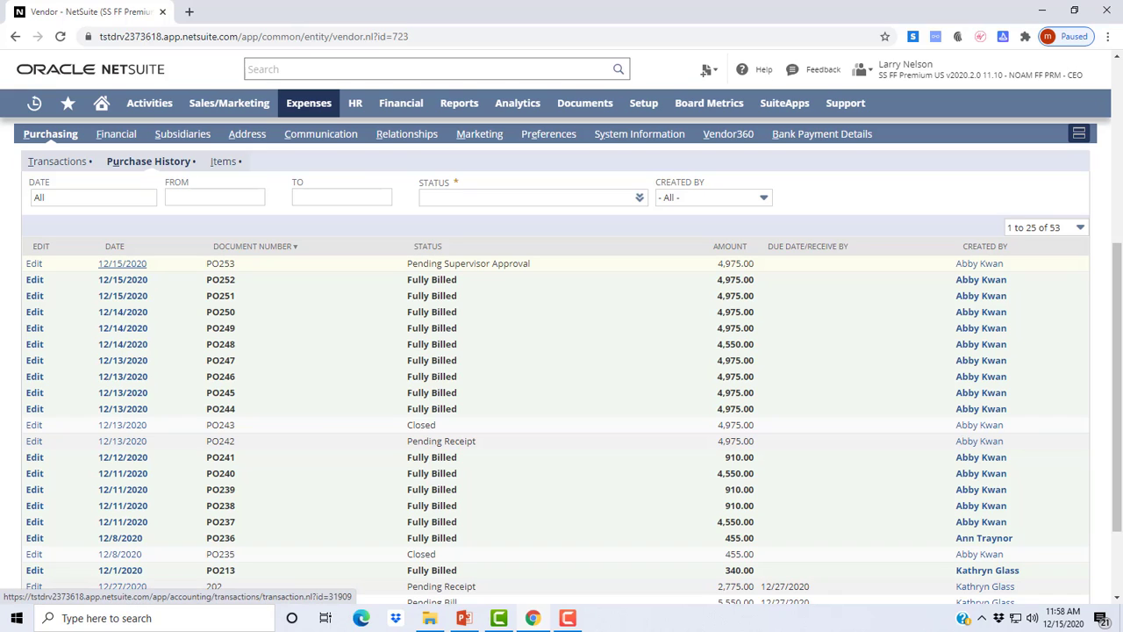
click(223, 161)
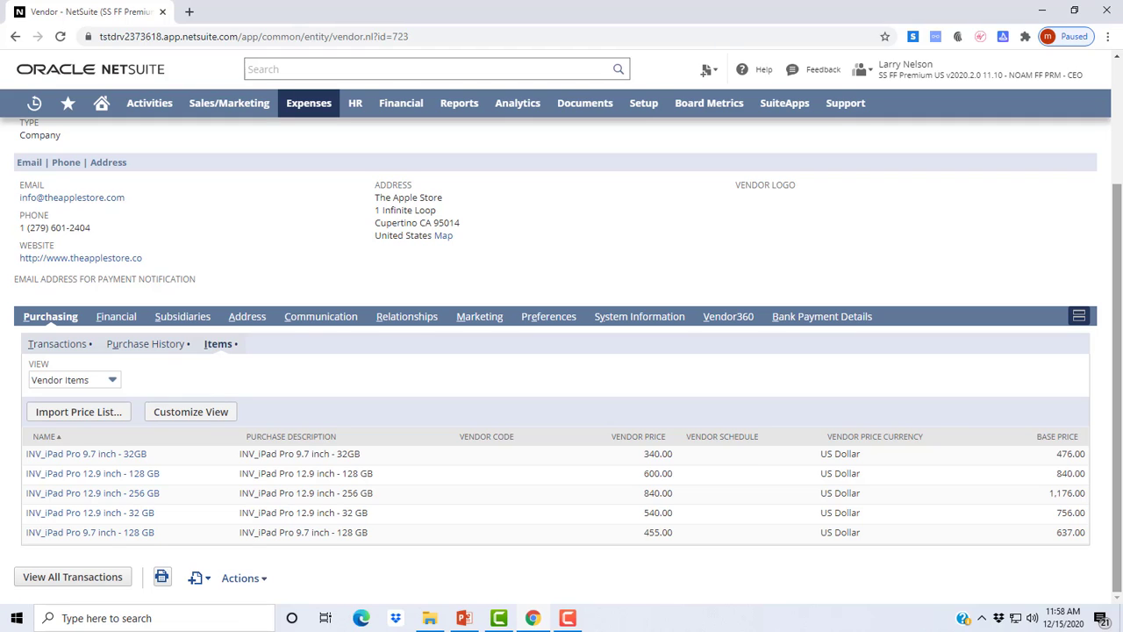
click(116, 316)
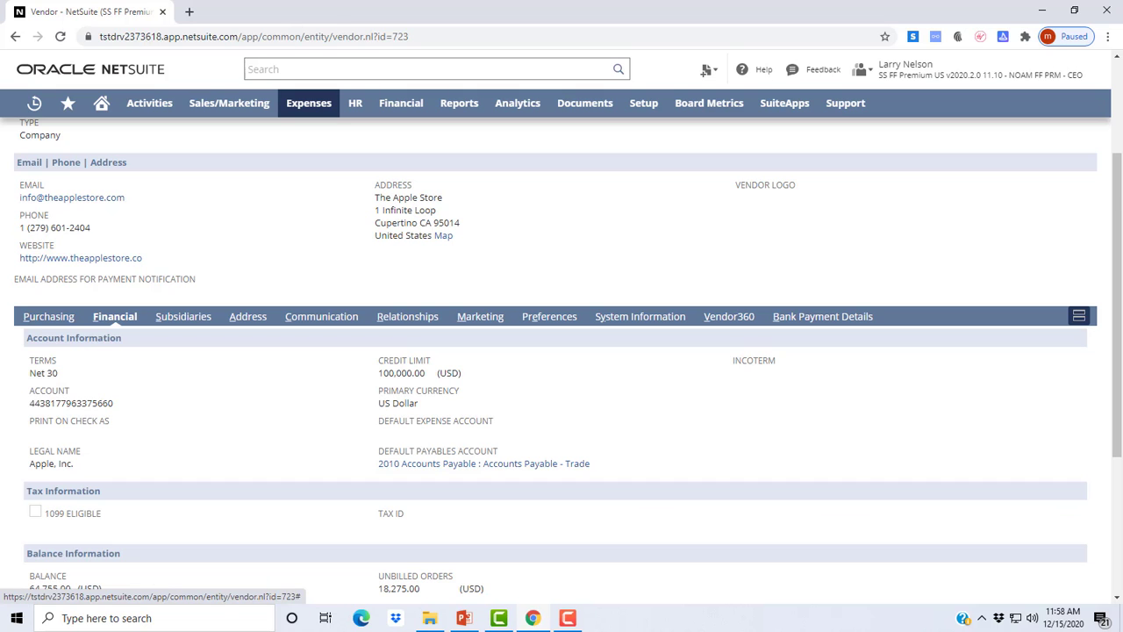
scroll(562, 359, down, 2)
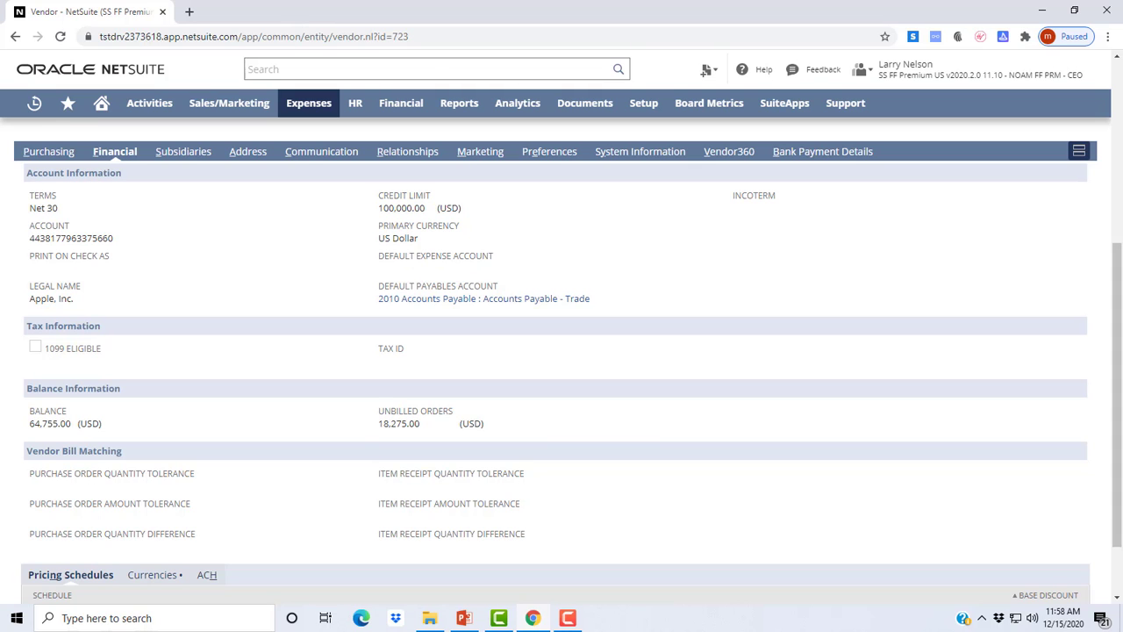
Step: Review The Apple Store's communication records, logged activities and contacts
click(321, 151)
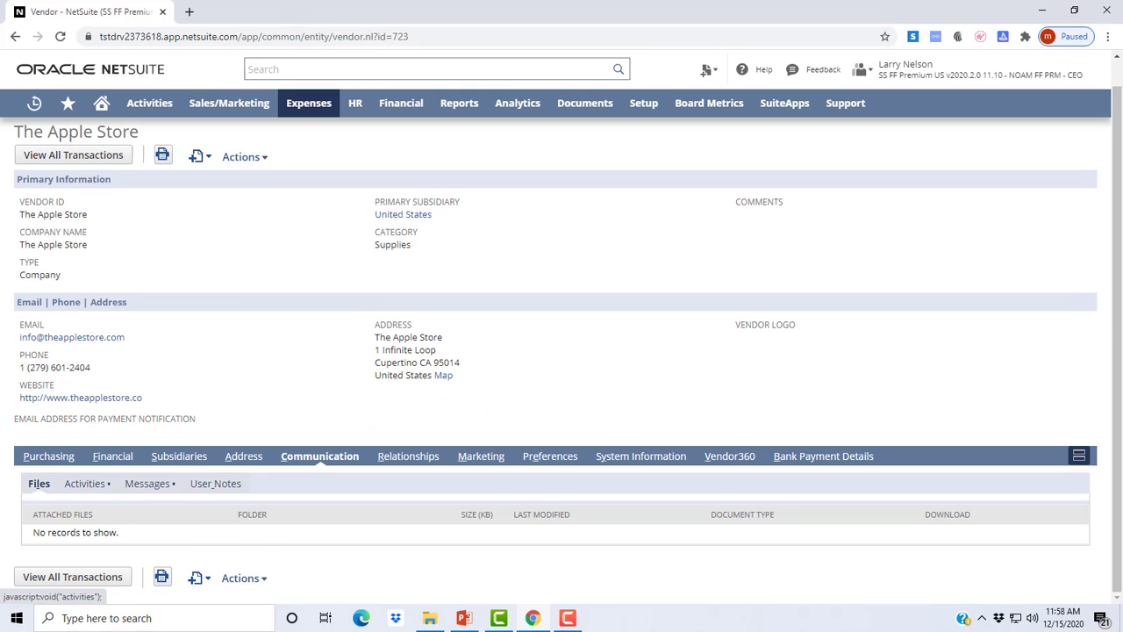
click(85, 484)
scroll(85, 484, down, 1)
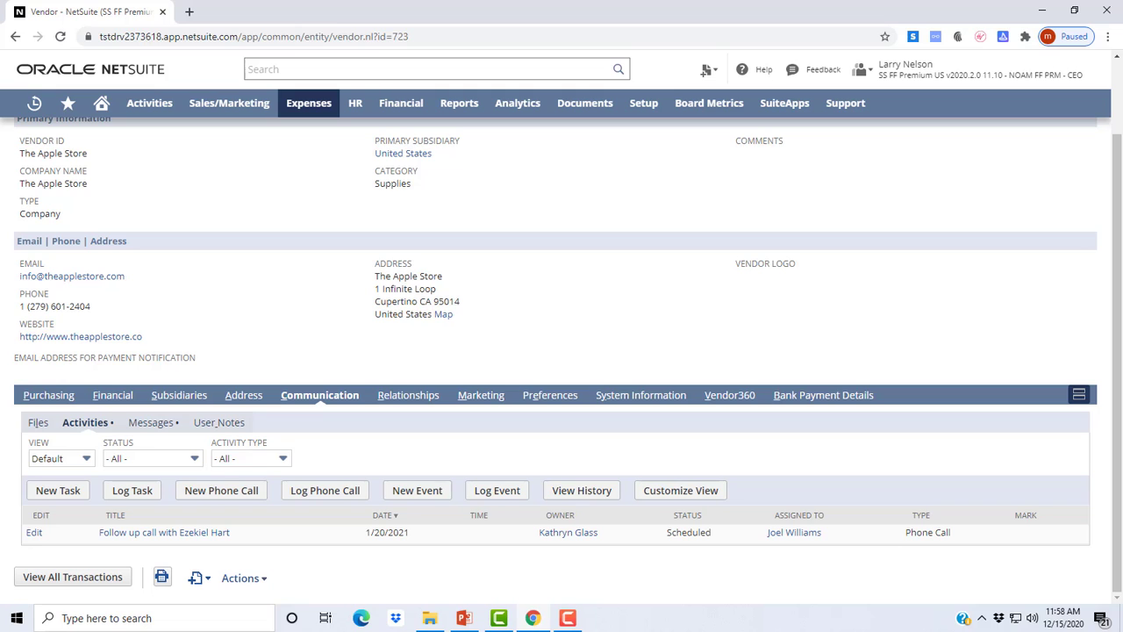
click(408, 395)
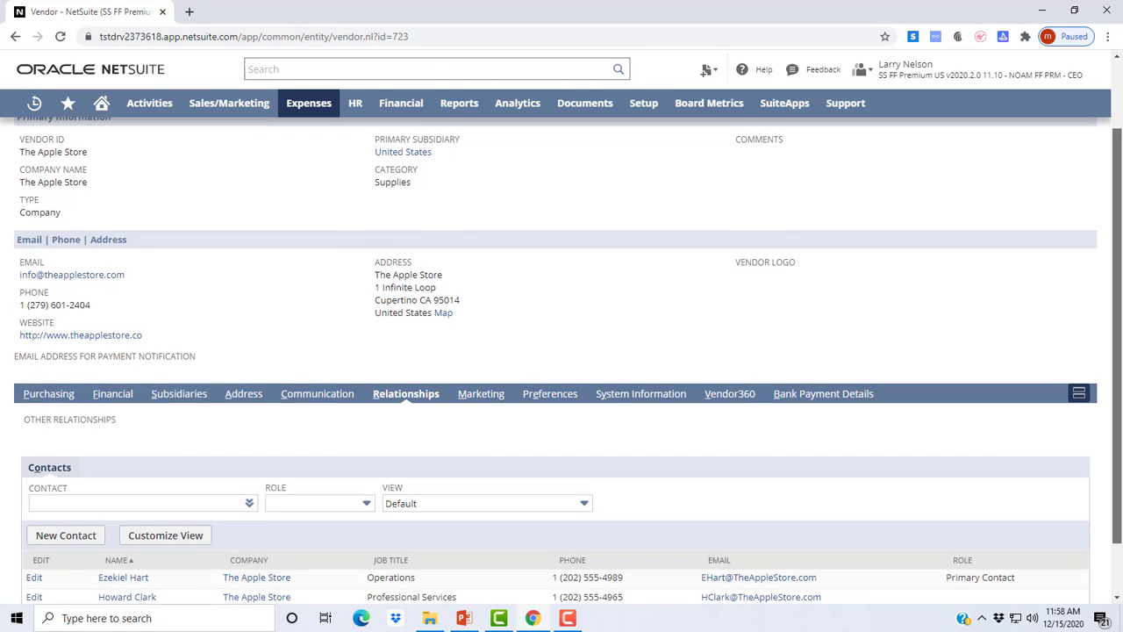
scroll(562, 359, down, 1)
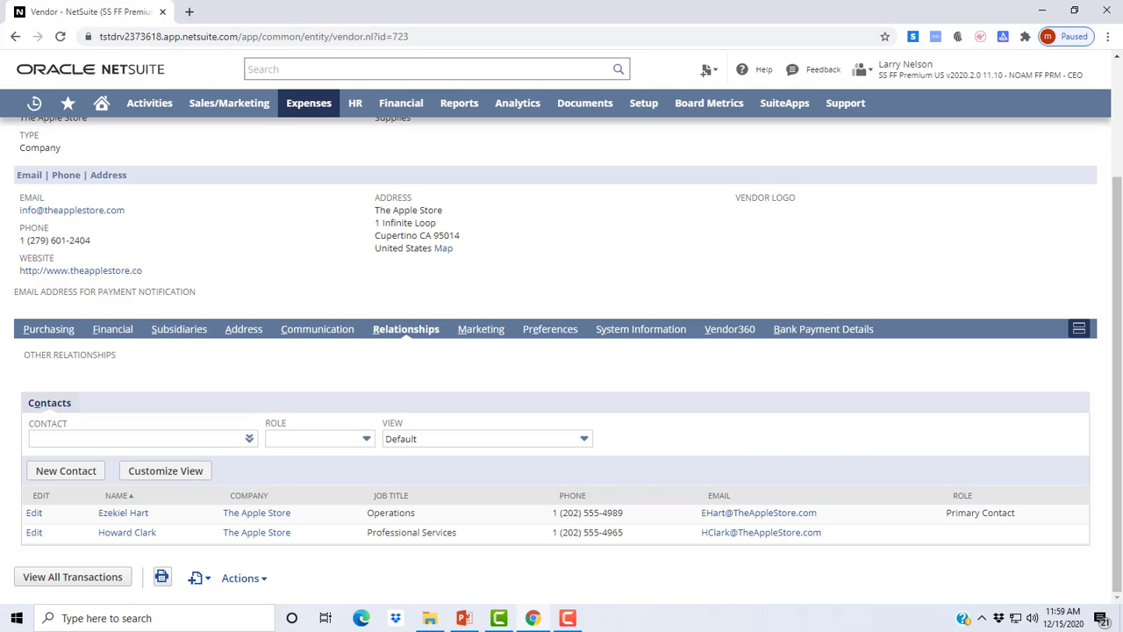
Step: Return to purchase order PO253 through the vendor's purchase history
click(48, 329)
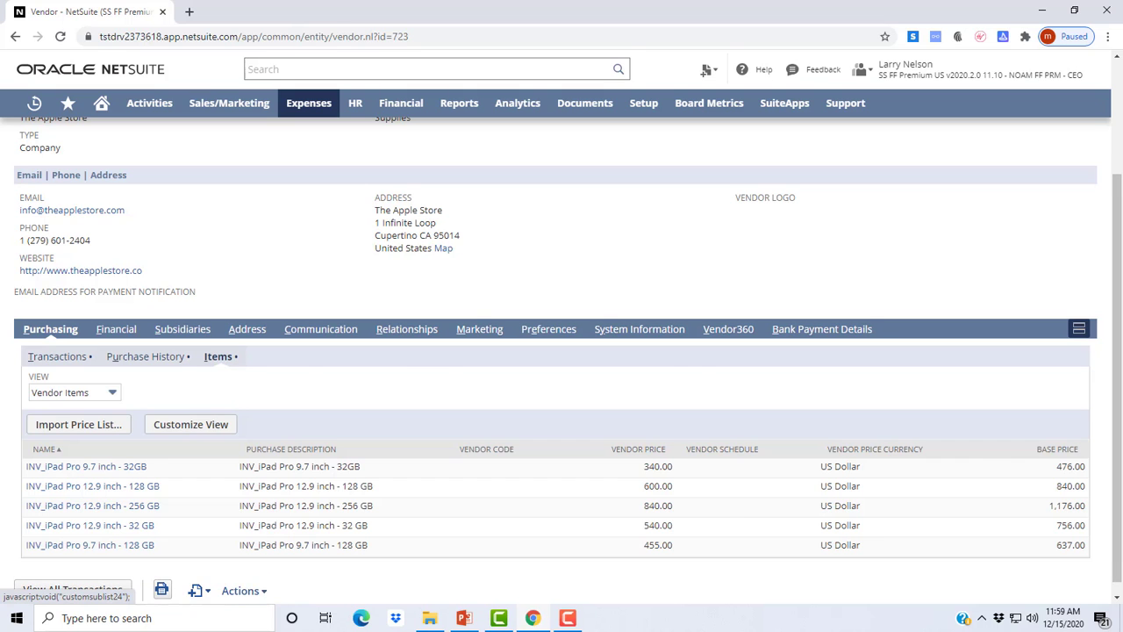
click(145, 357)
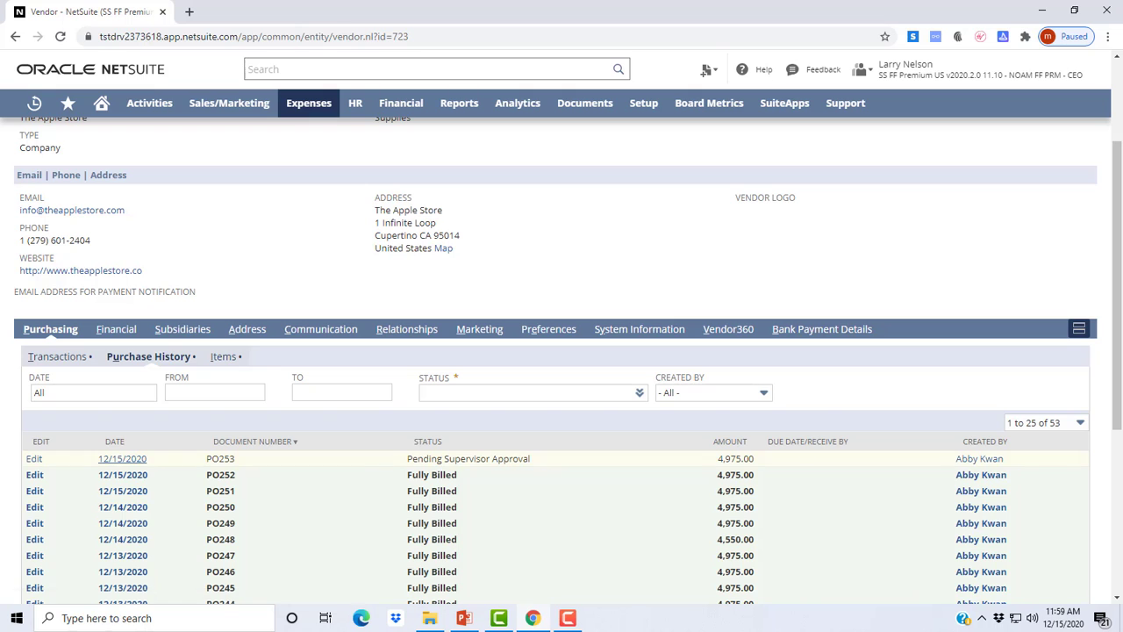
click(122, 458)
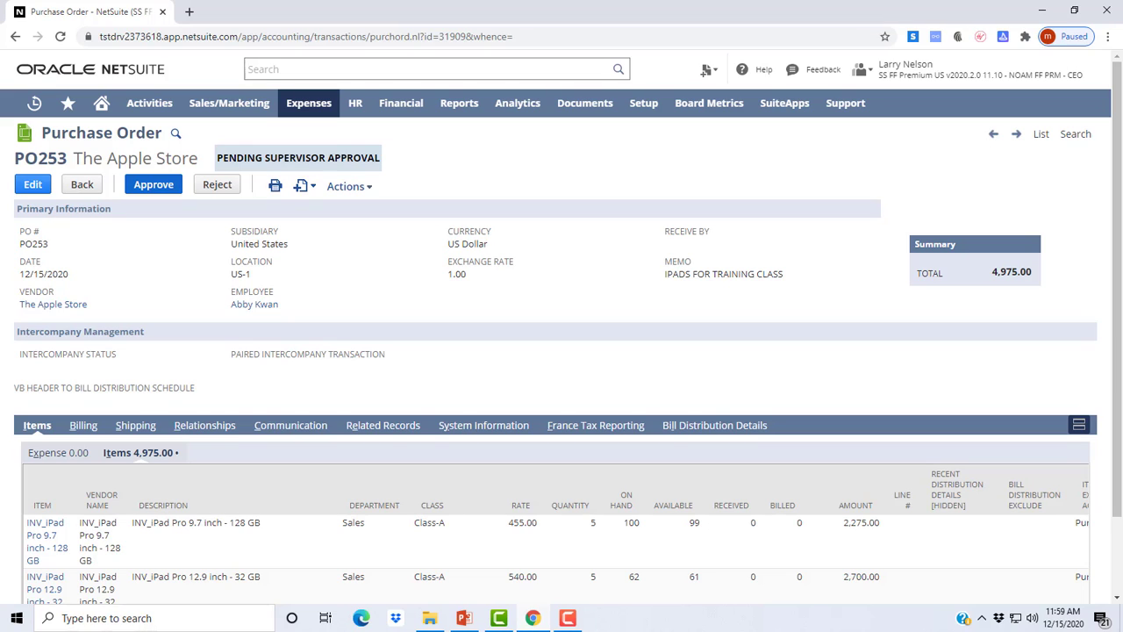
Step: Approve purchase order PO253
click(153, 184)
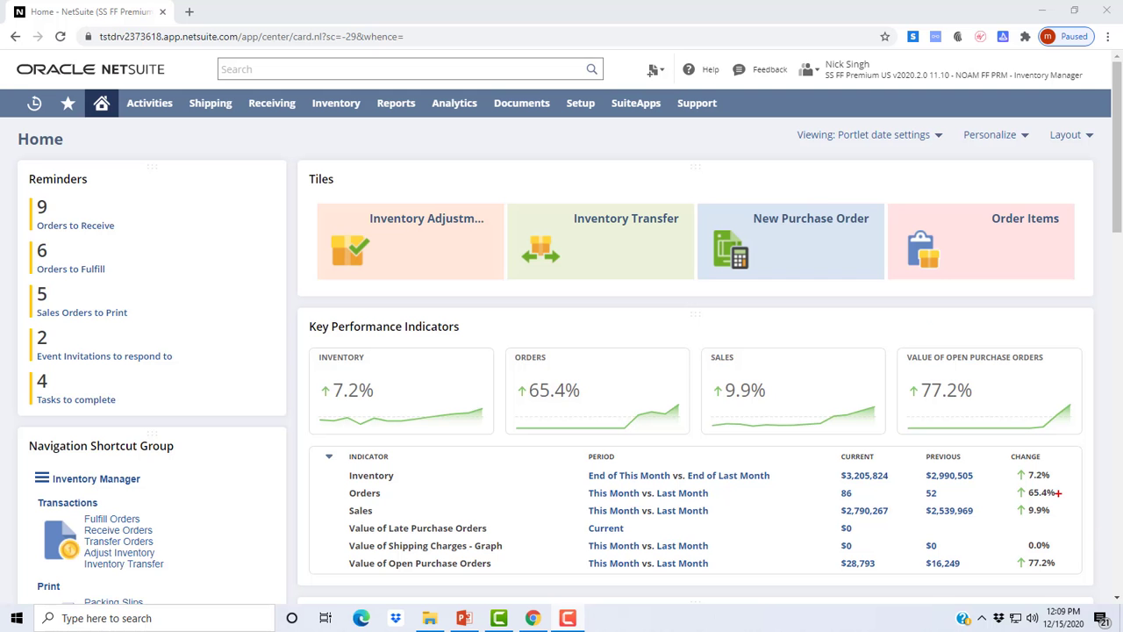
drag(819, 55, 853, 83)
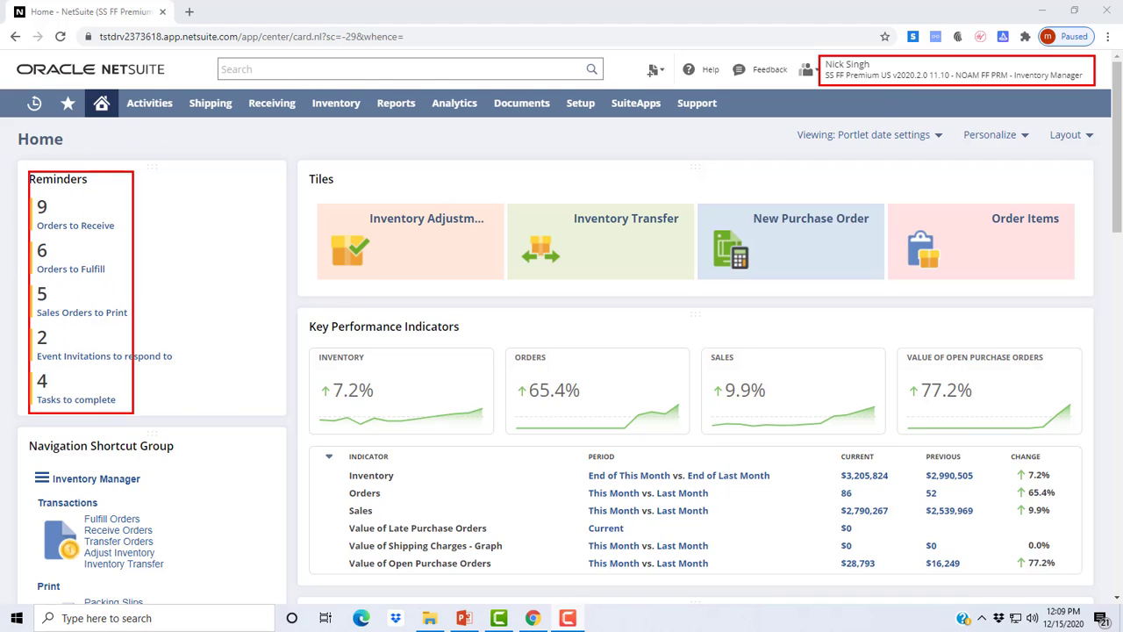
mouse_move(307, 172)
mouse_down()
mouse_move(314, 223)
mouse_move(399, 440)
mouse_move(1089, 434)
mouse_up()
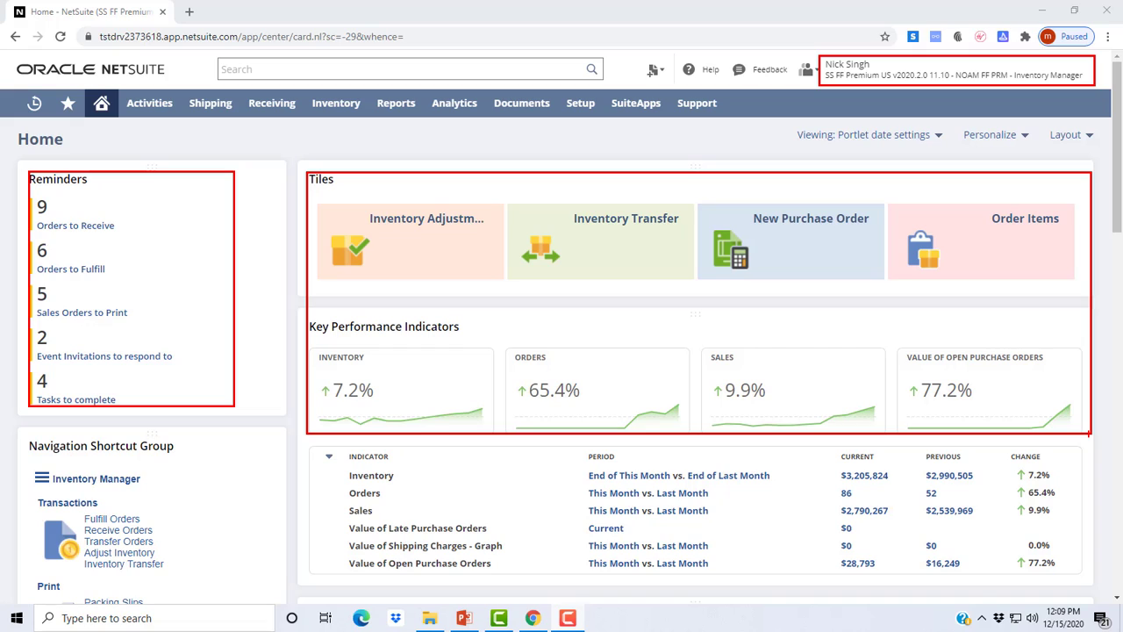
key(Escape)
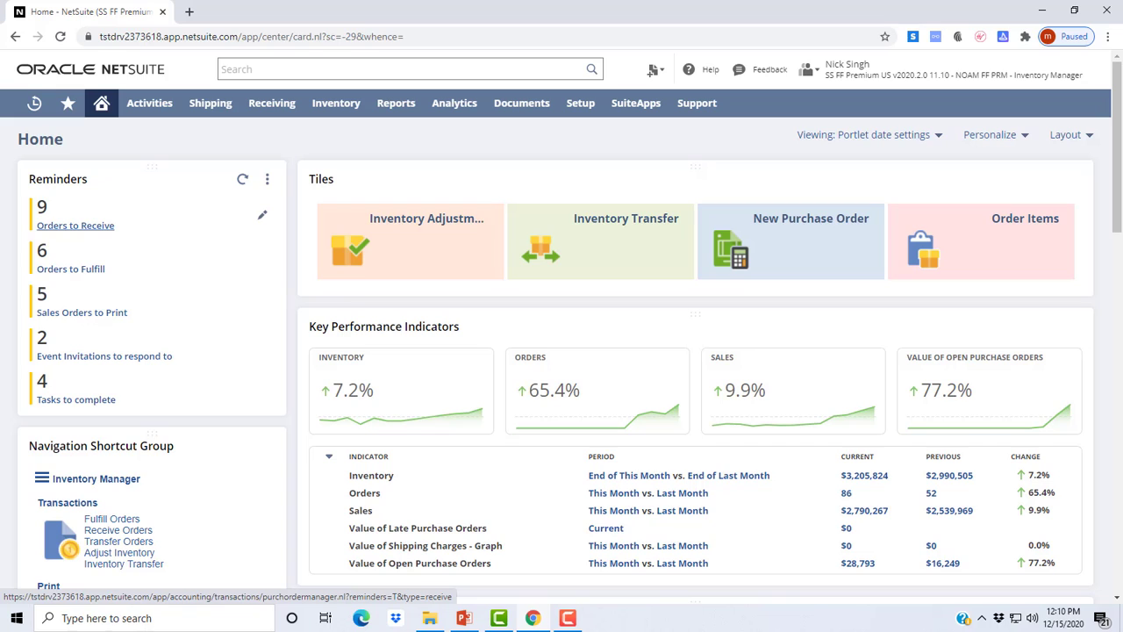
Step: Filter Orders to Receive by vendor The Apple Store and open PO253
click(75, 225)
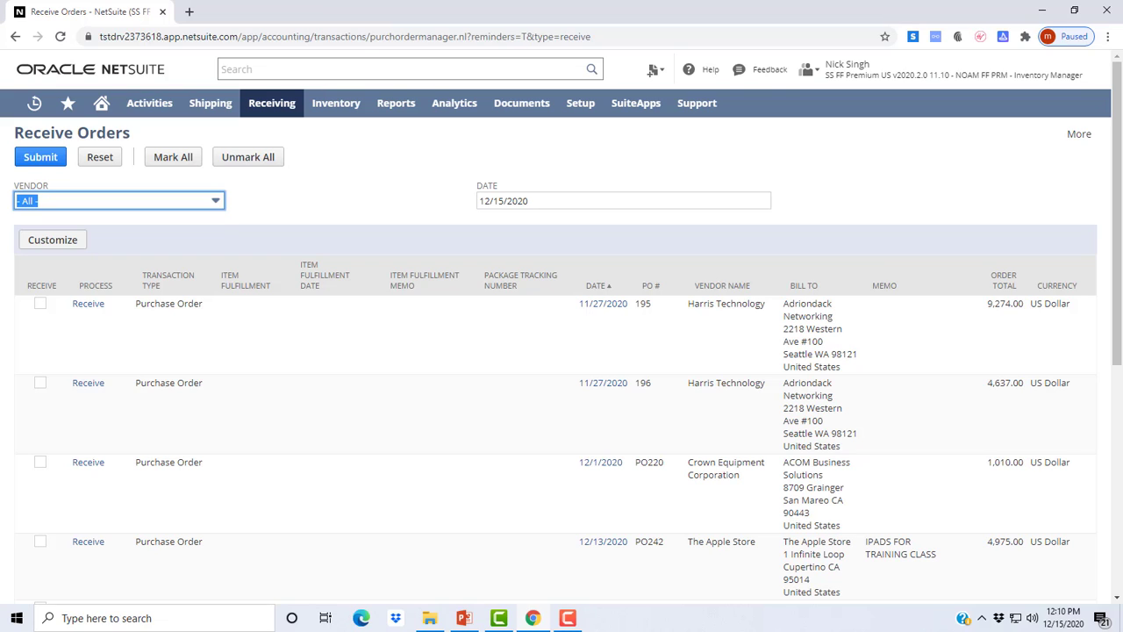
key(Down)
key(Down)
key(Down)
key(Down)
key(Down)
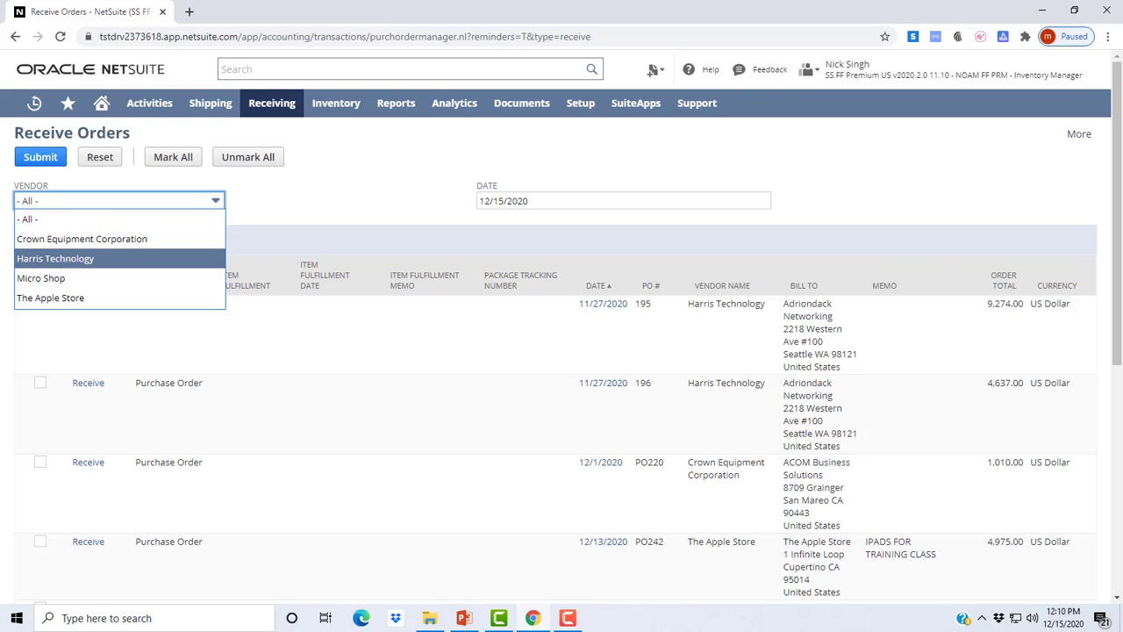
key(Return)
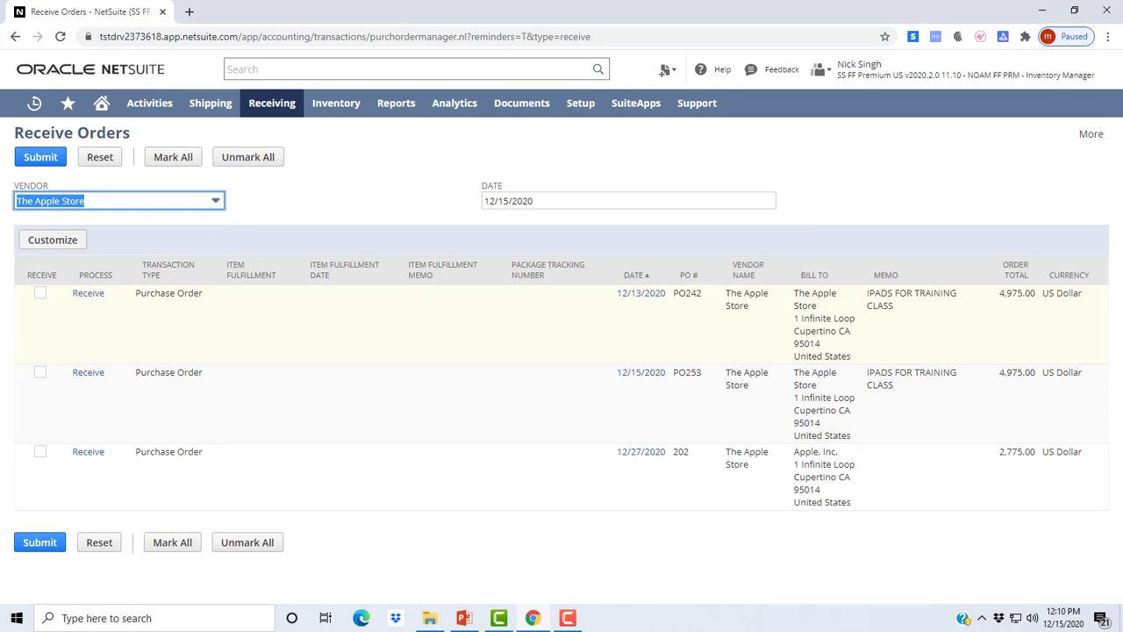
click(641, 372)
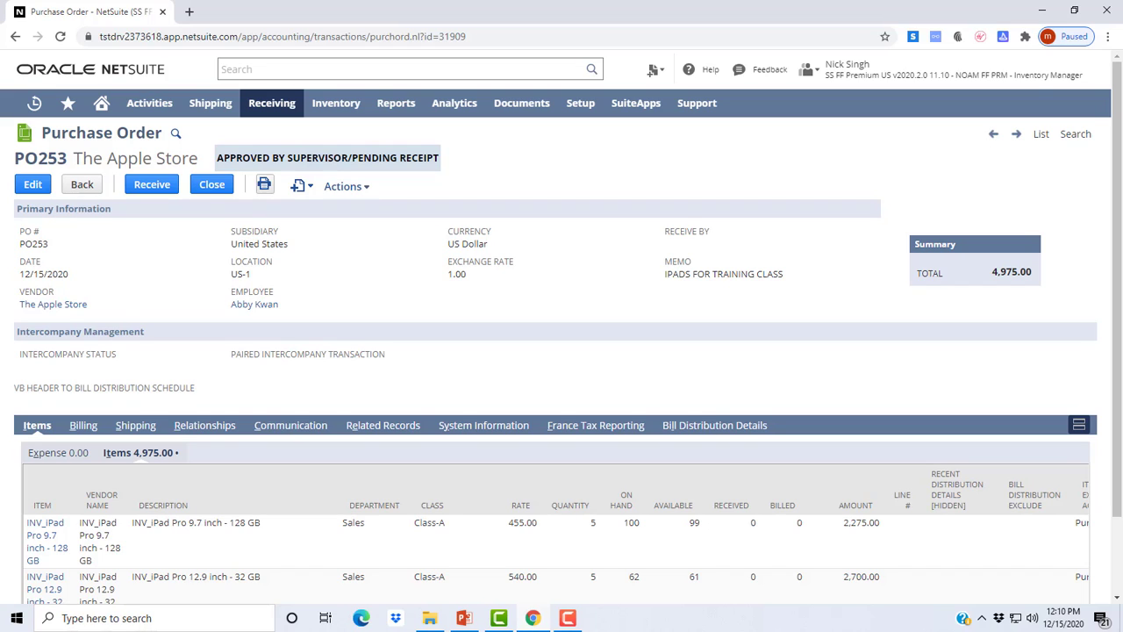
Step: Receive PO253's two iPad lines, 5 units each, and save item receipt IR221
click(152, 185)
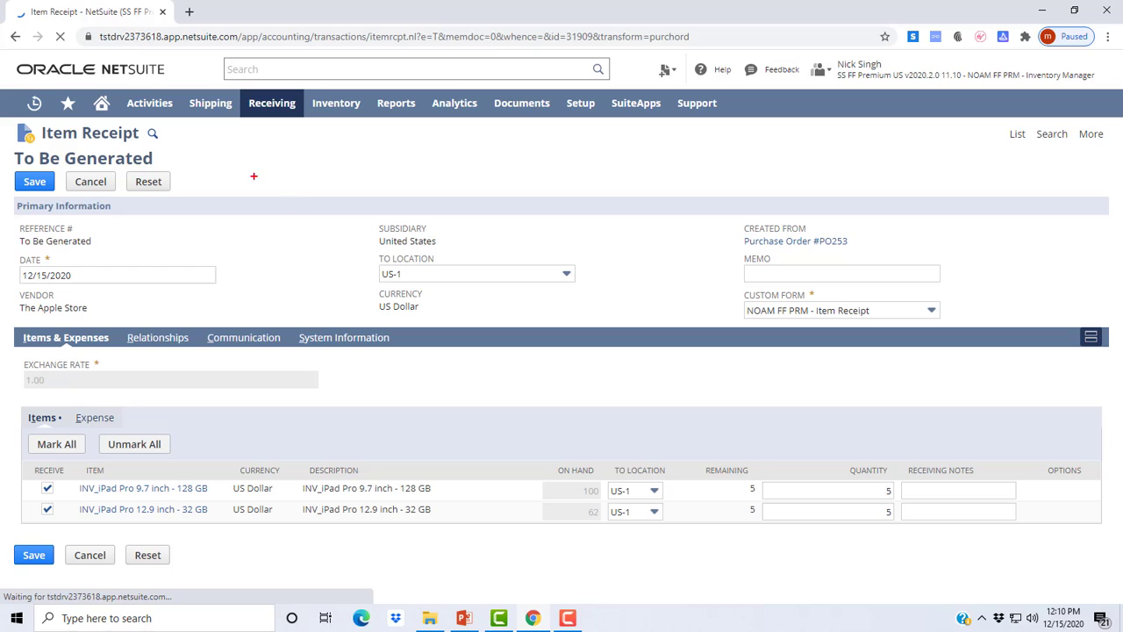
mouse_move(765, 468)
mouse_down()
mouse_move(765, 513)
mouse_move(1039, 519)
mouse_up()
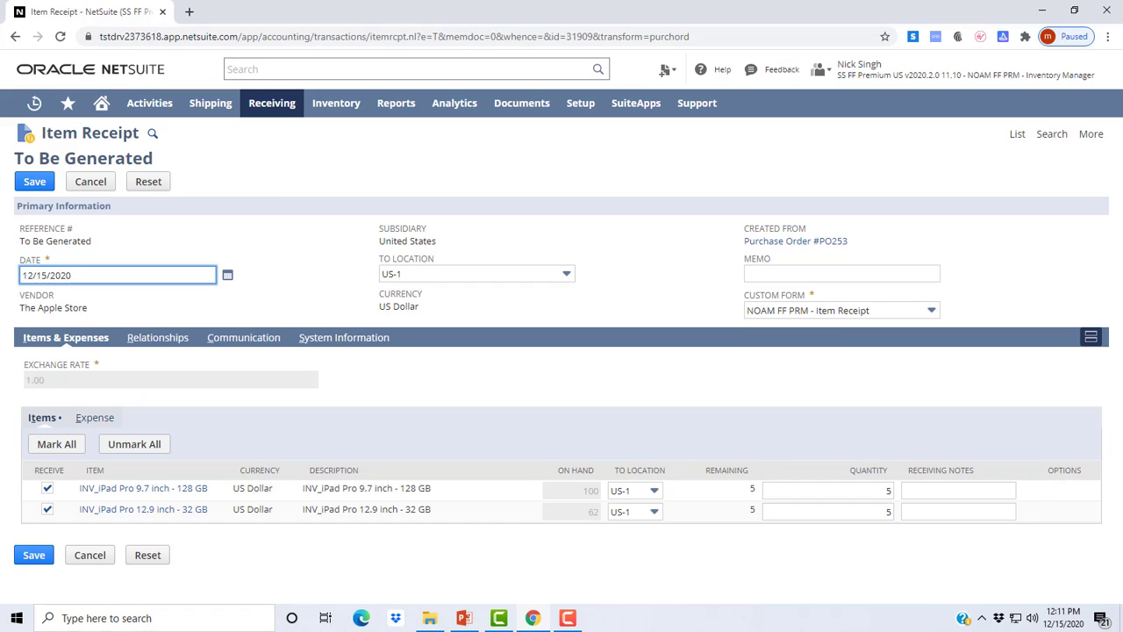
key(Return)
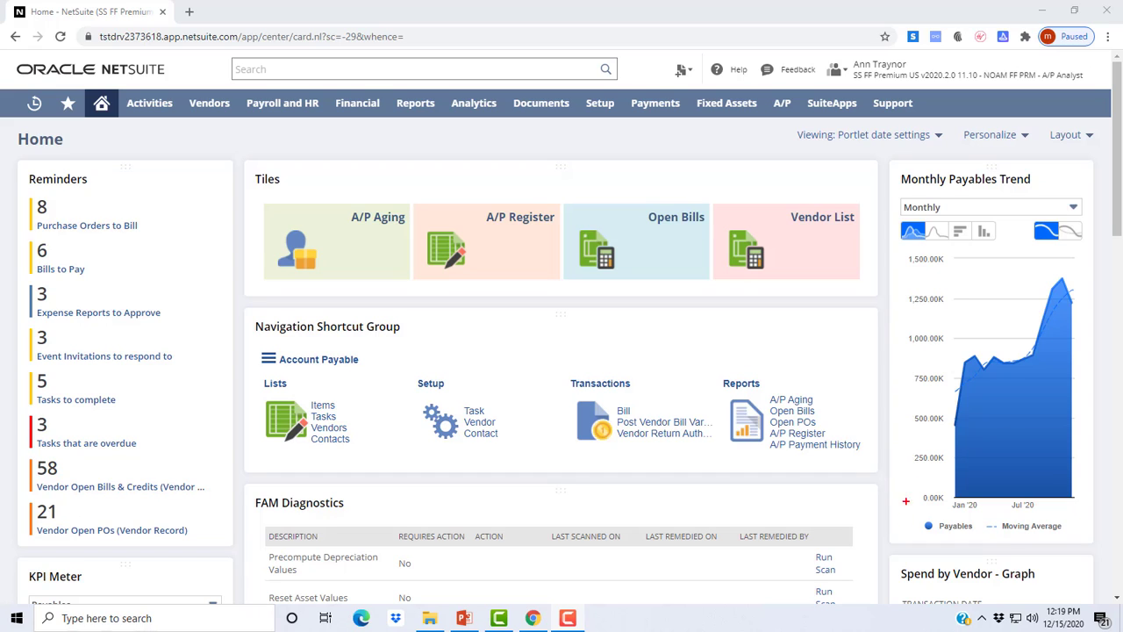
Step: Open the Purchase Orders to Bill list from the A/P Analyst reminders
mouse_move(850, 52)
mouse_down()
mouse_move(853, 71)
mouse_move(956, 90)
mouse_move(1095, 88)
mouse_up()
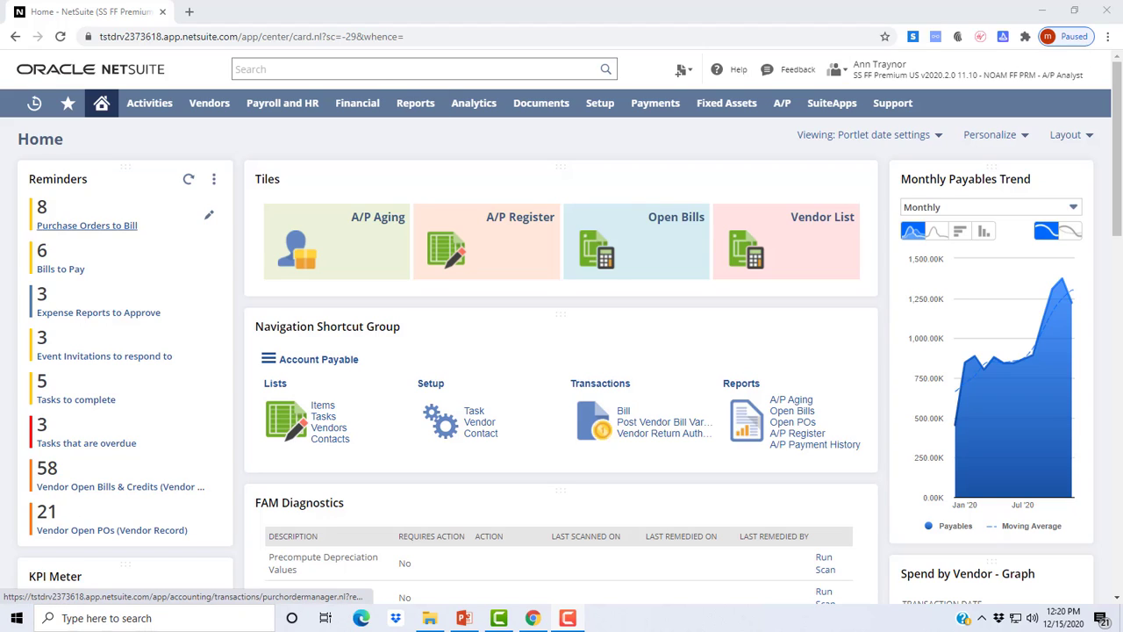
click(87, 225)
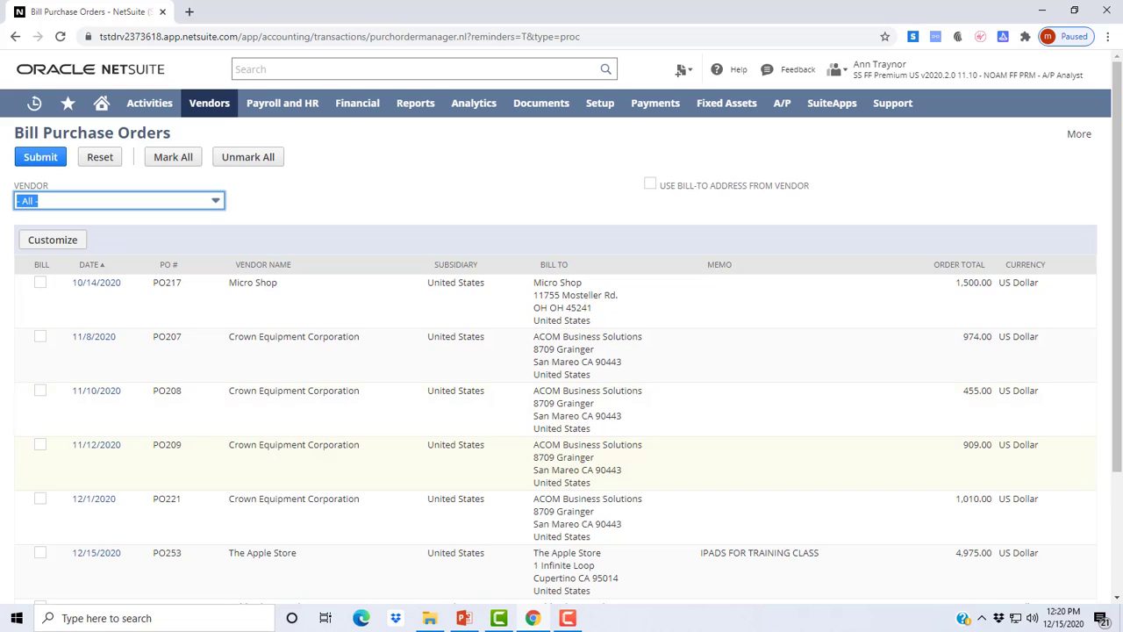
Step: Create a bill from PO253 and enter reference number 890
click(39, 552)
click(41, 157)
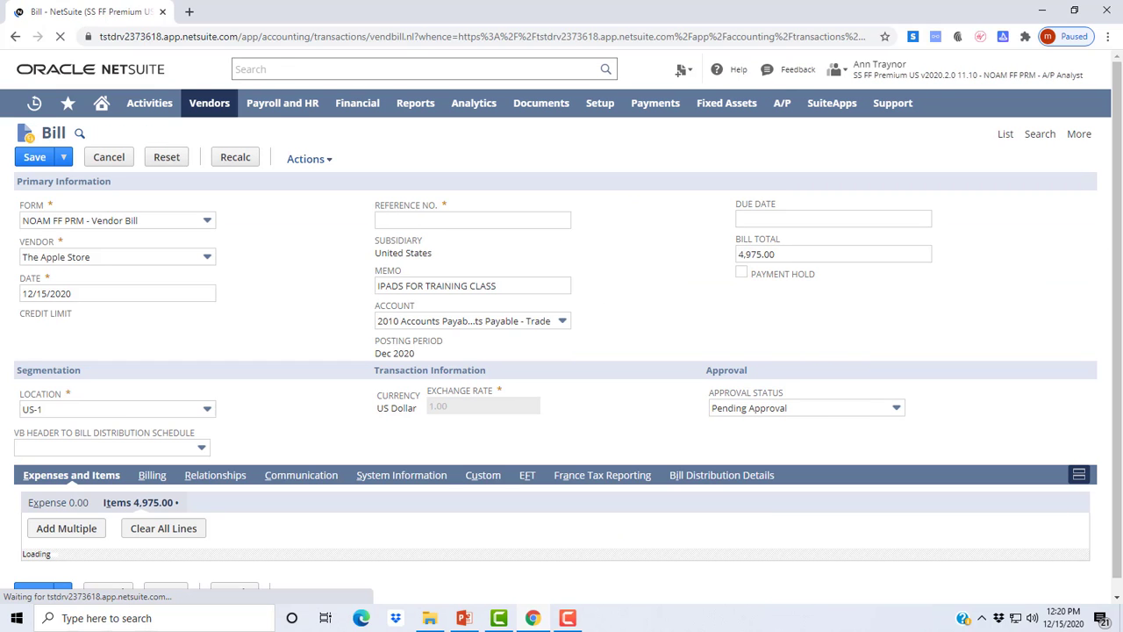
click(472, 220)
text(890)
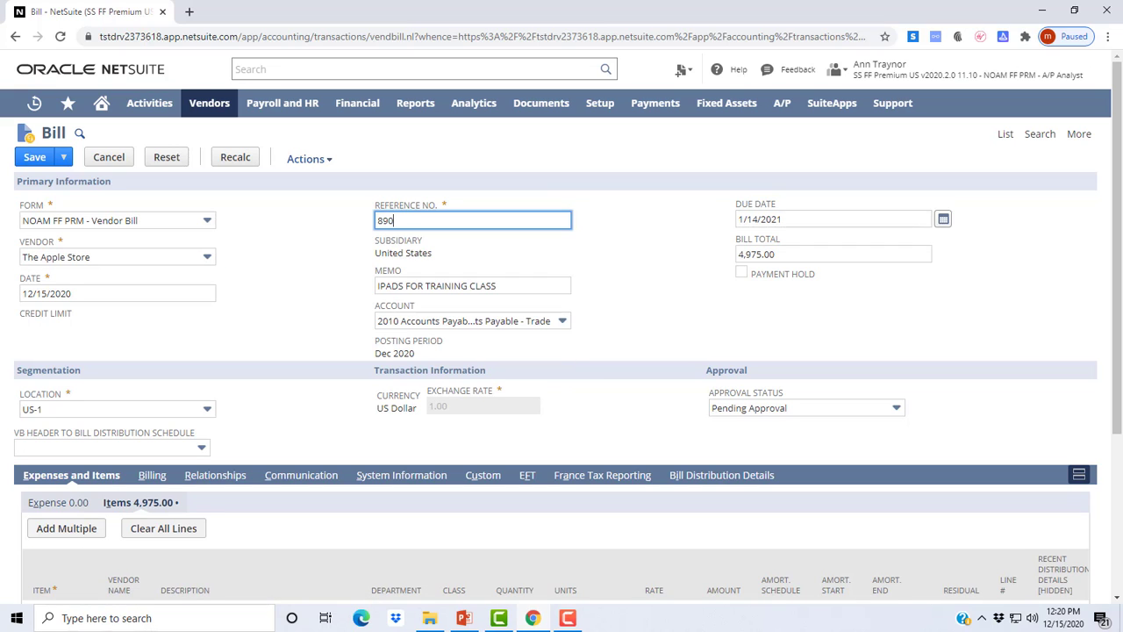
Step: Set the bill's due date to 12/17/2020 and save it
click(942, 219)
click(831, 239)
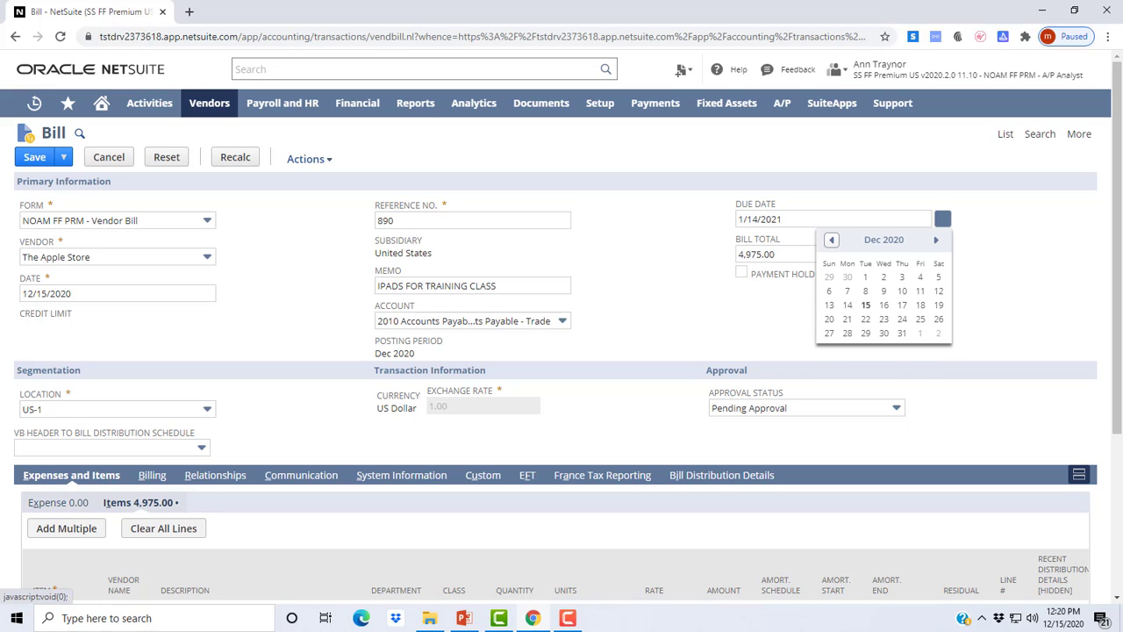
click(902, 304)
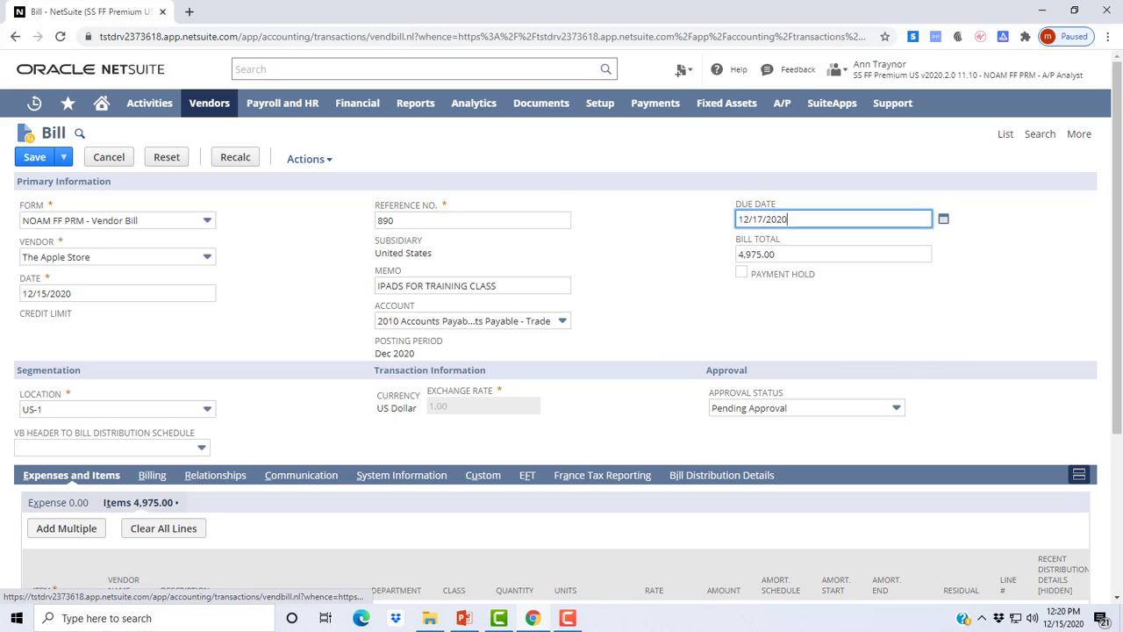
click(34, 157)
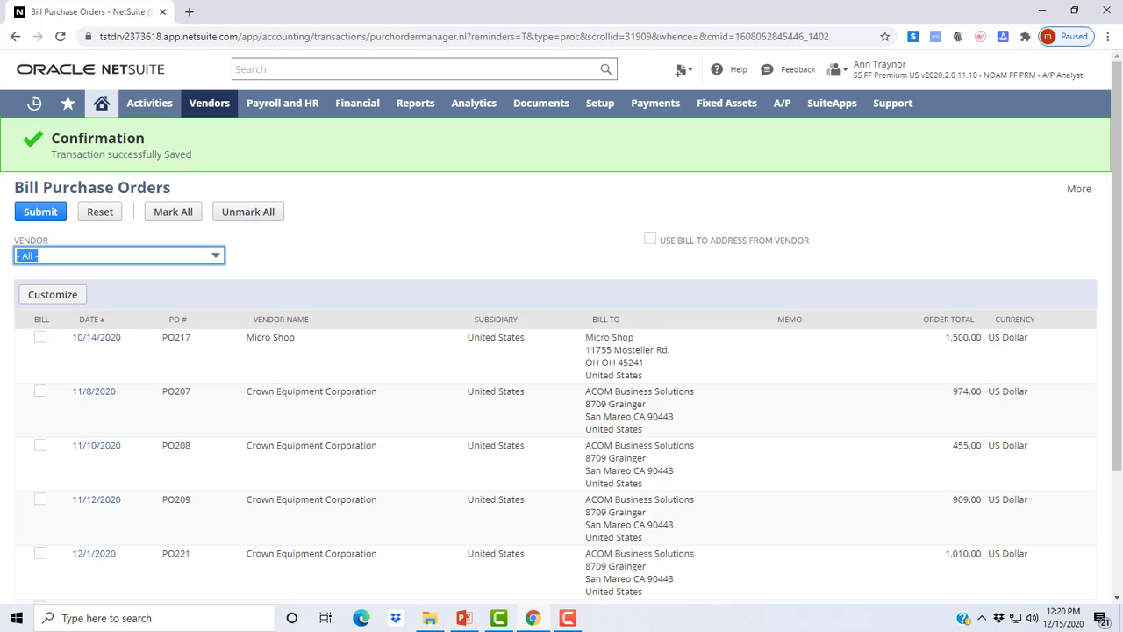
Step: From the home dashboard, drill into The Apple Store's row of the A/P aging summary for its detail
click(102, 103)
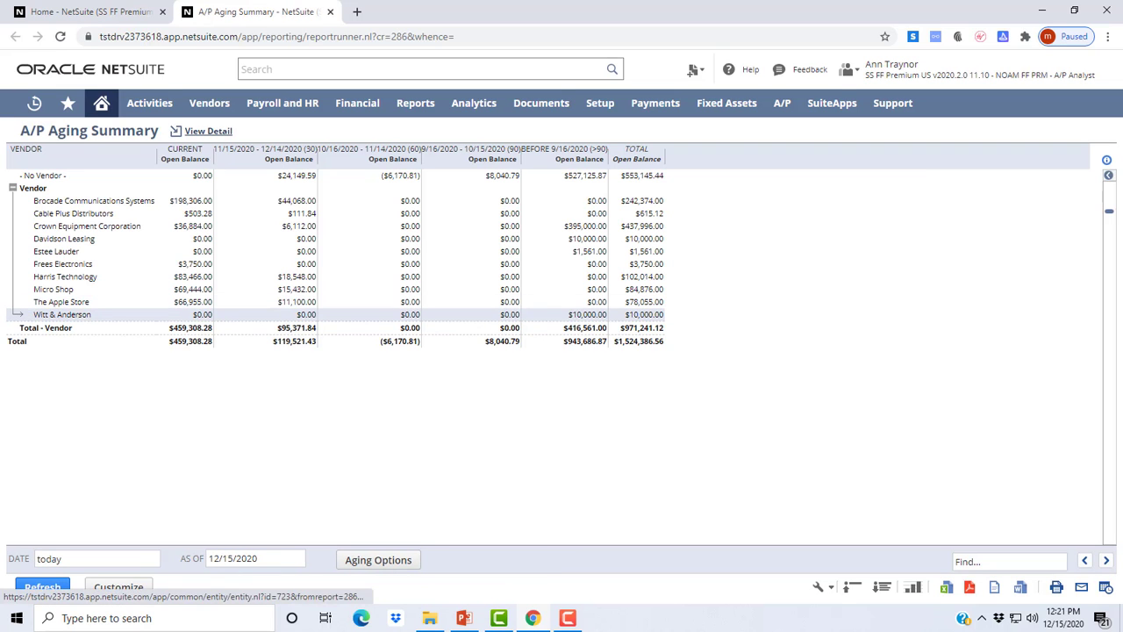
click(193, 301)
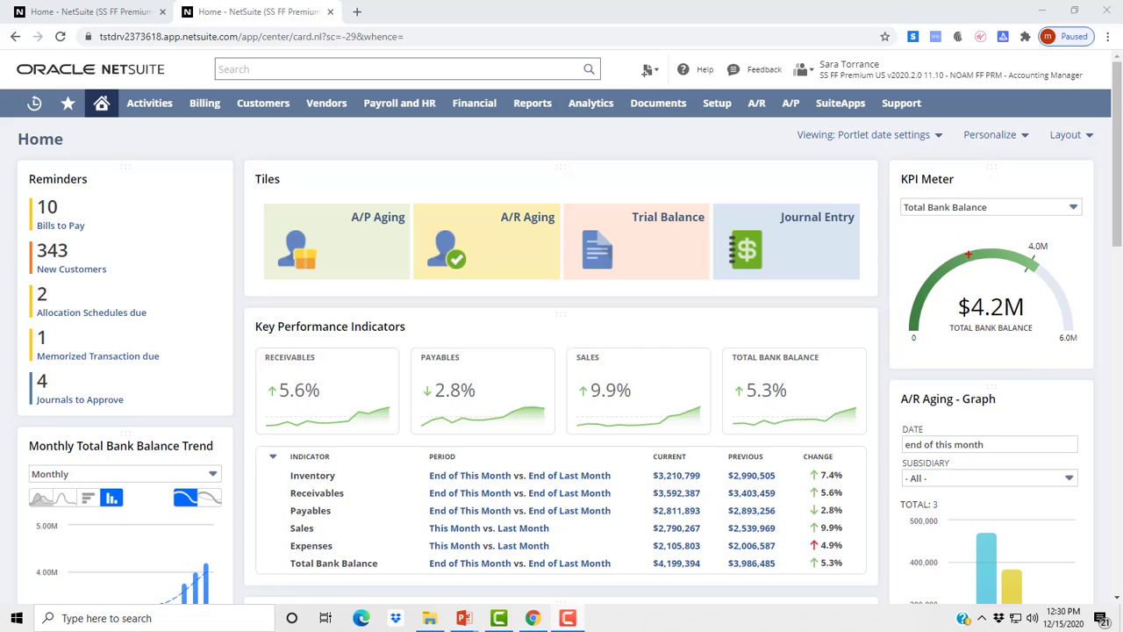
mouse_move(816, 55)
mouse_down()
mouse_move(843, 83)
mouse_move(1081, 91)
mouse_up()
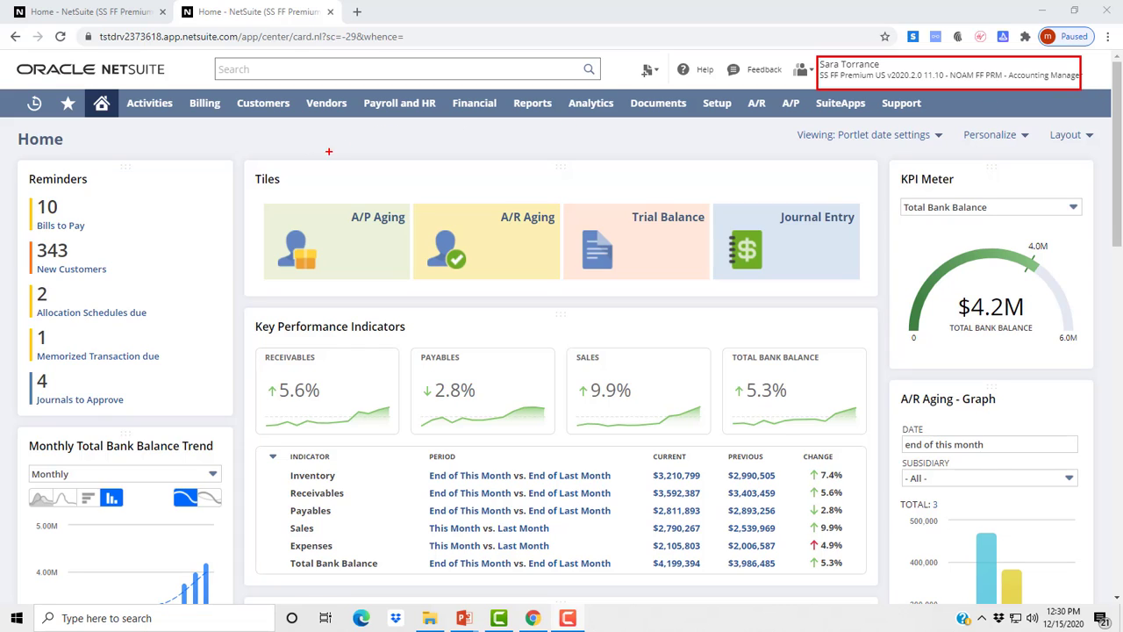
mouse_move(26, 191)
mouse_down()
mouse_move(48, 230)
mouse_move(120, 237)
mouse_up()
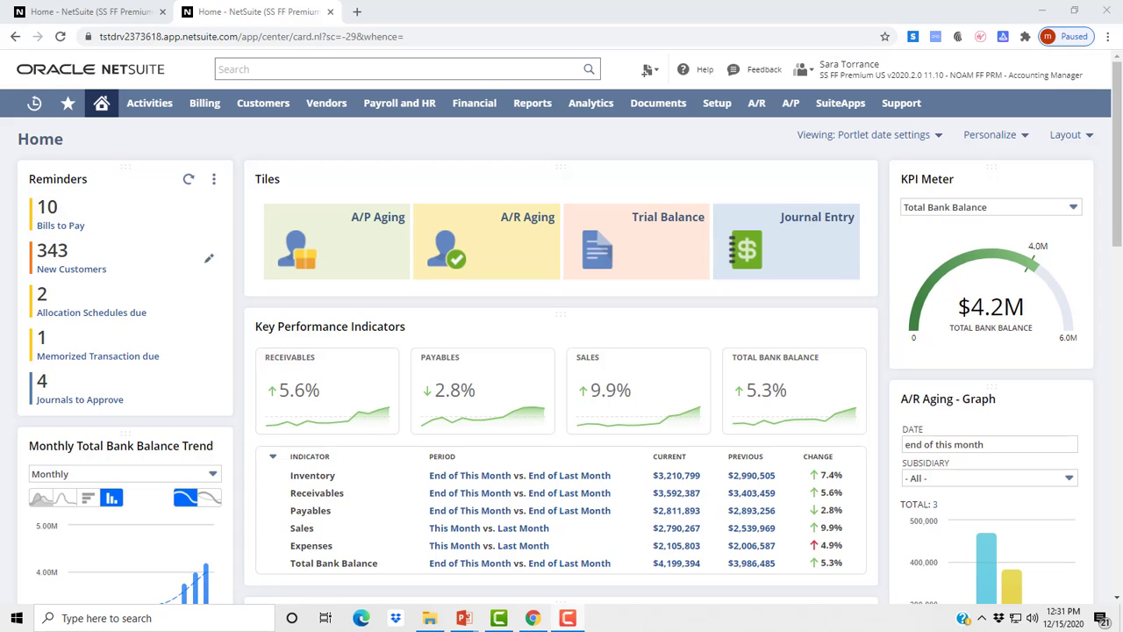
Step: Open The Apple Store's bill 890, 4,975.00 due 12/17/2020, from the Bills to Pay list
click(60, 226)
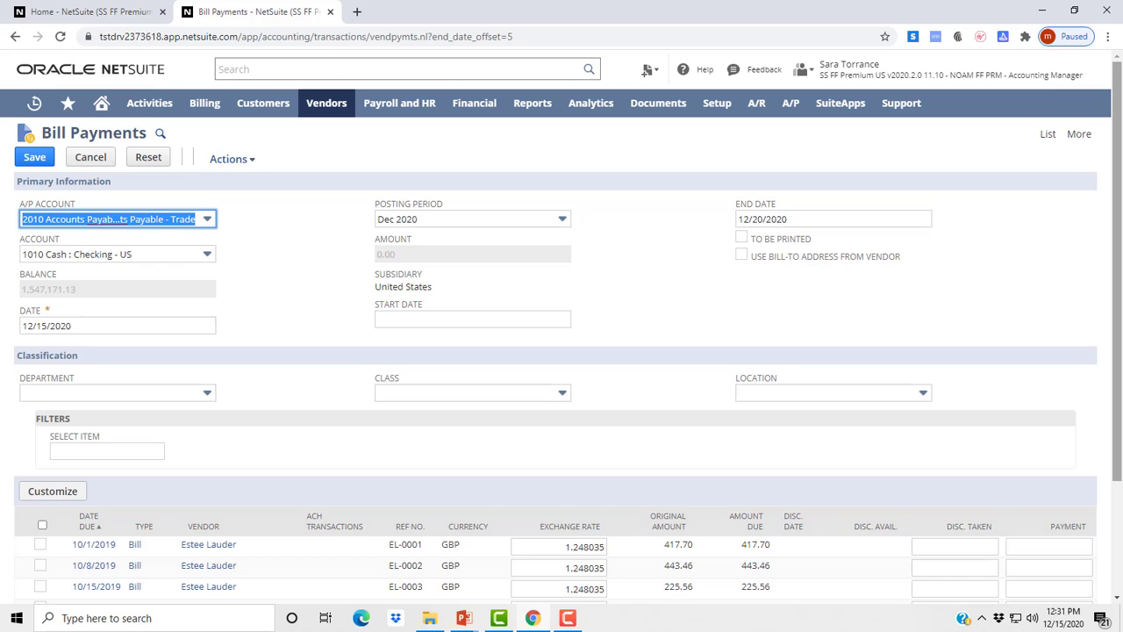
scroll(561, 351, down, 1)
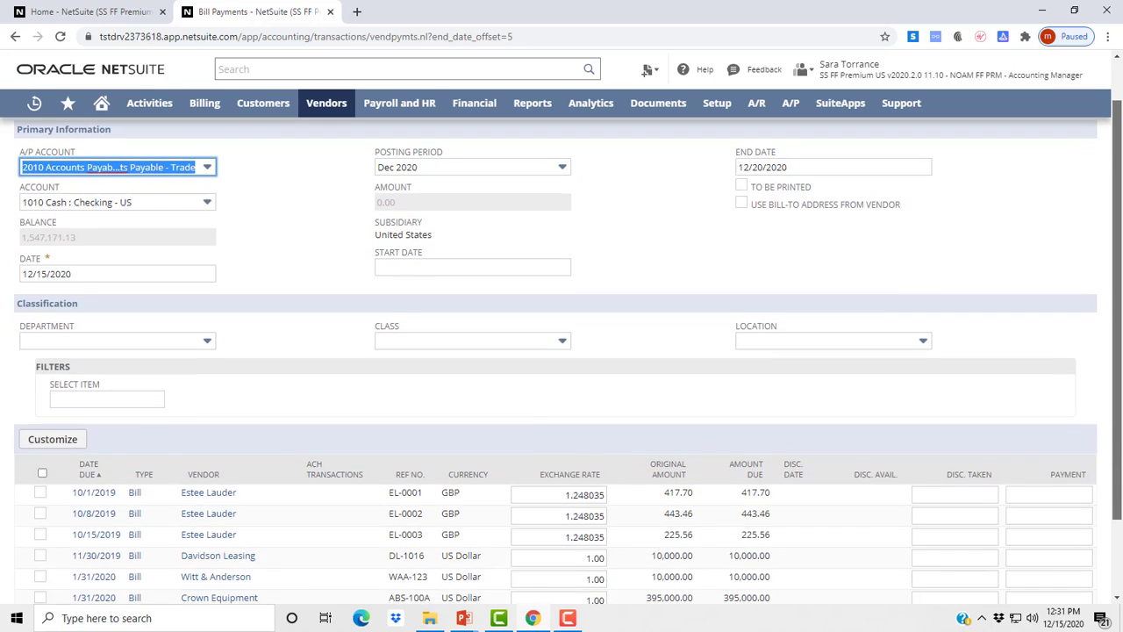
scroll(561, 351, down, 2)
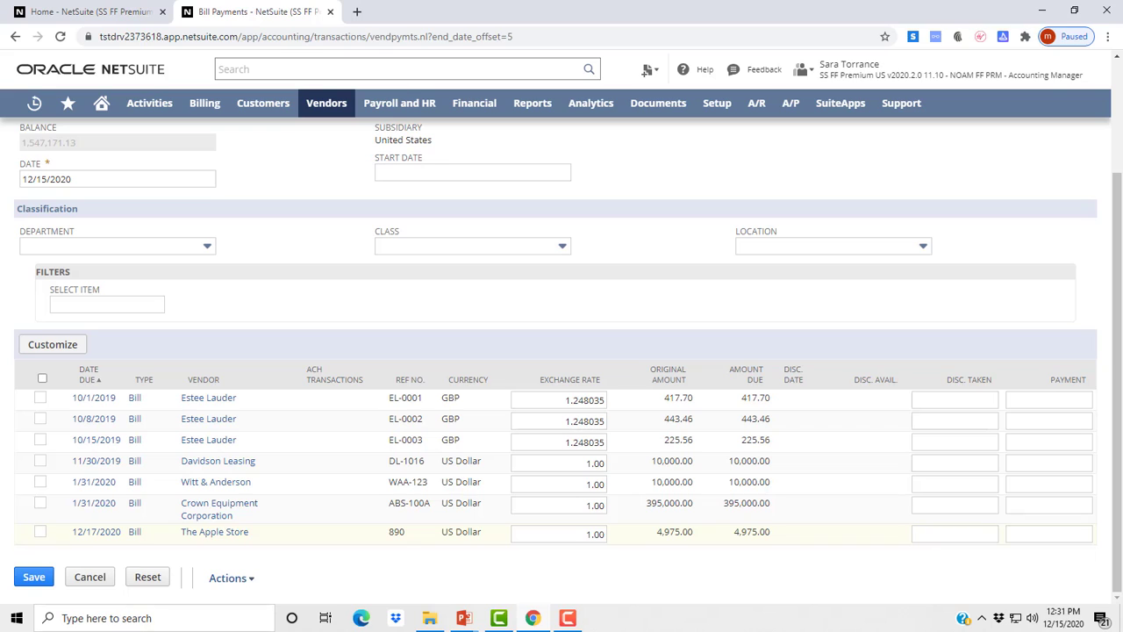
click(97, 532)
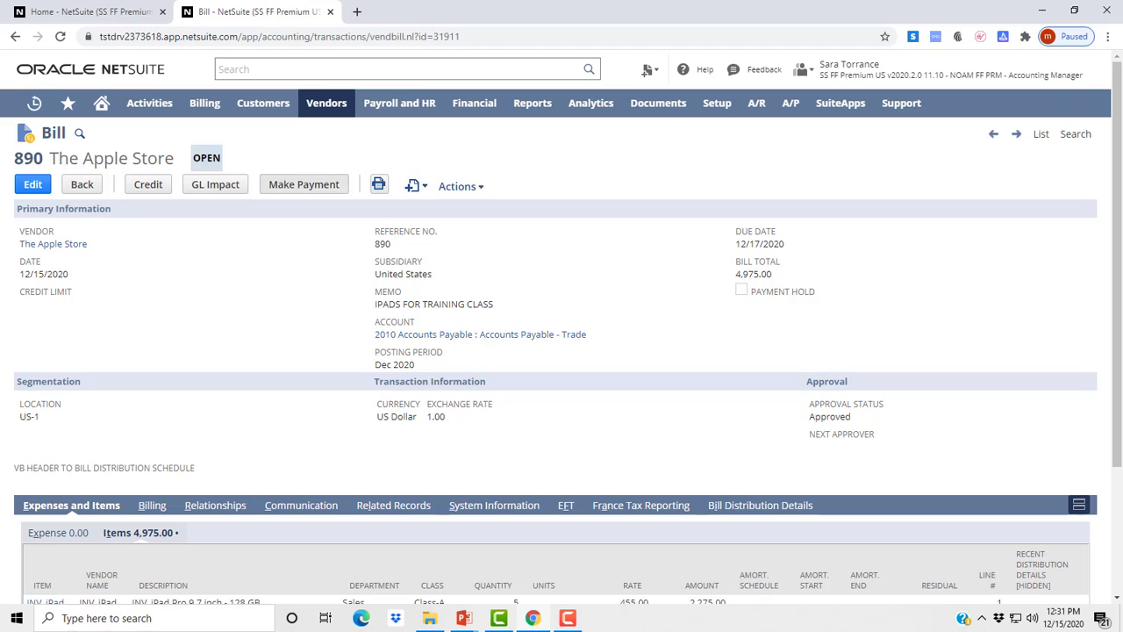
Step: Make a 4,975.00 payment against bill 890 dated 12/15/2020 and save it
click(304, 184)
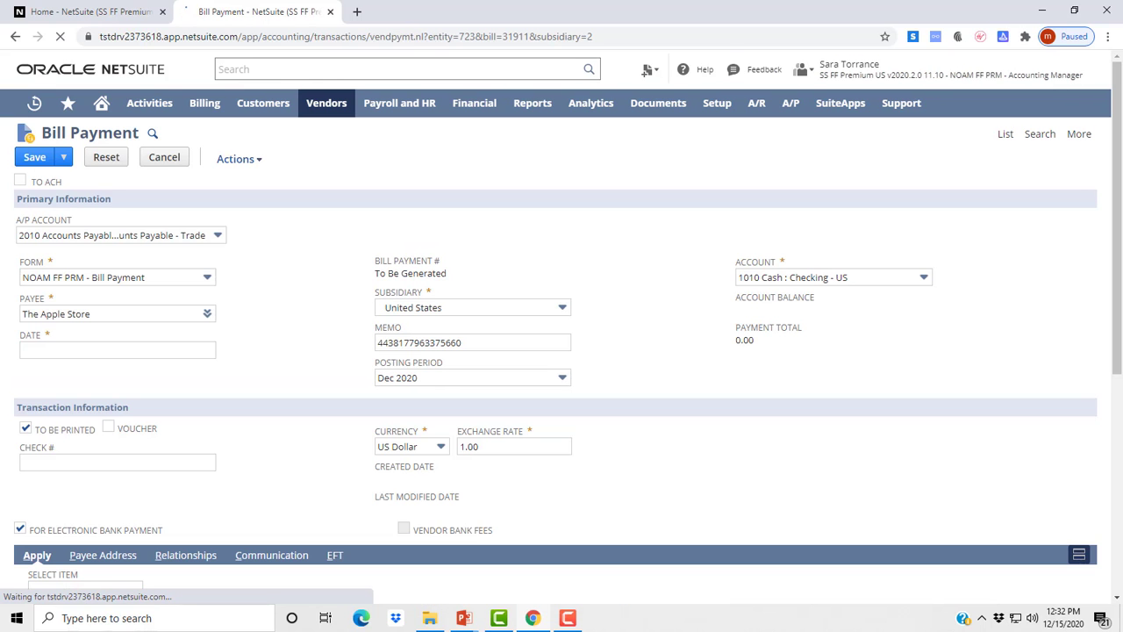
scroll(29, 562, down, 5)
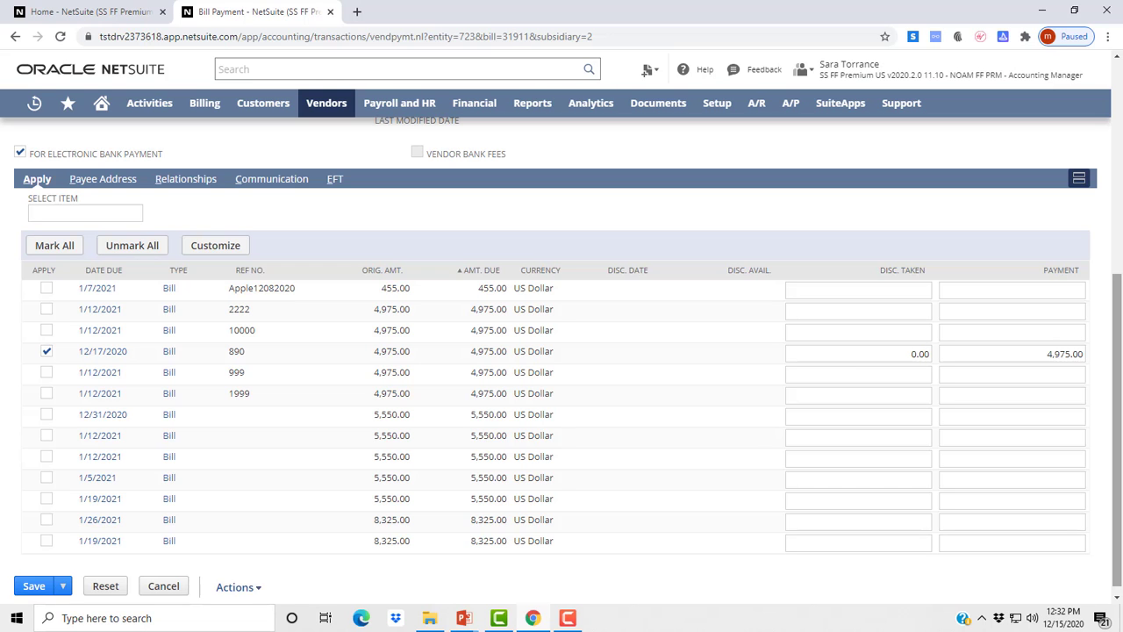
scroll(562, 352, up, 3)
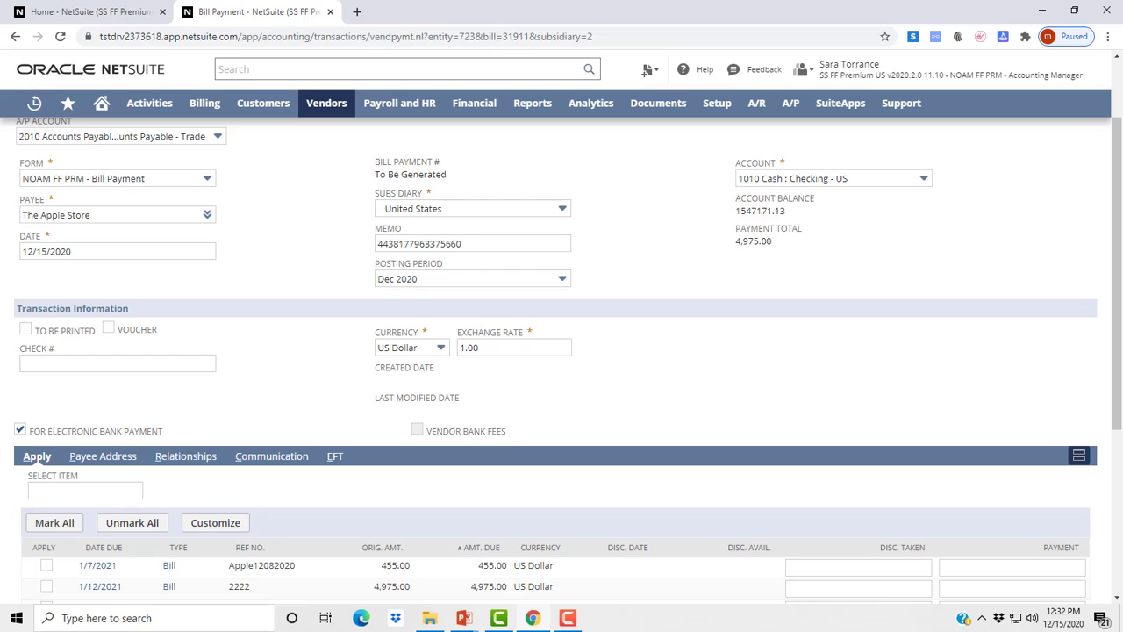
scroll(562, 351, up, 1)
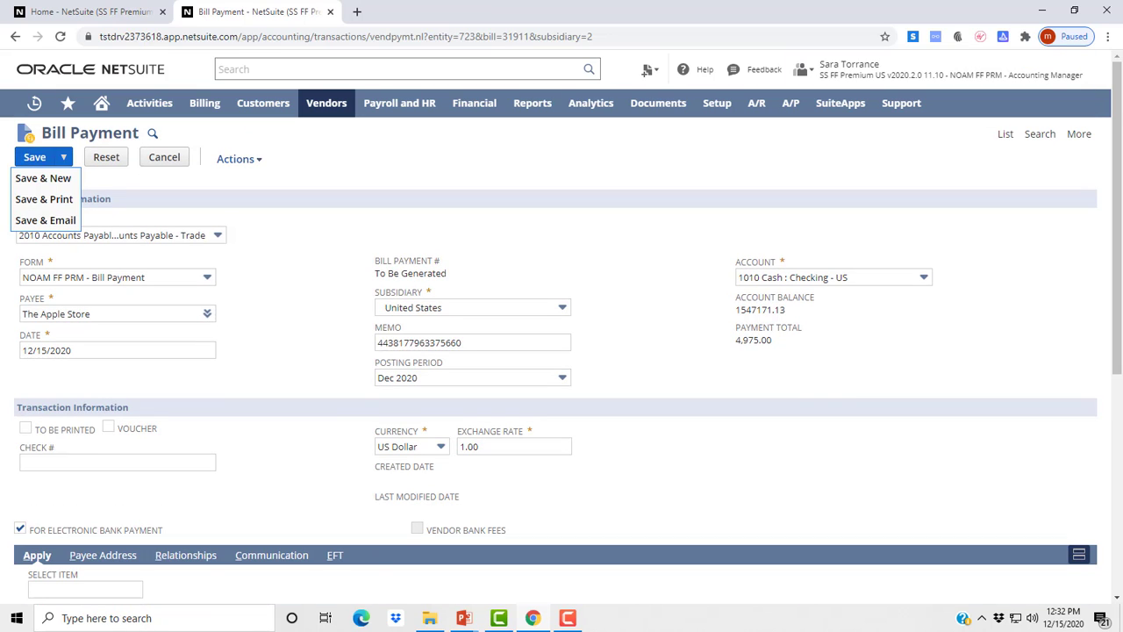
click(34, 157)
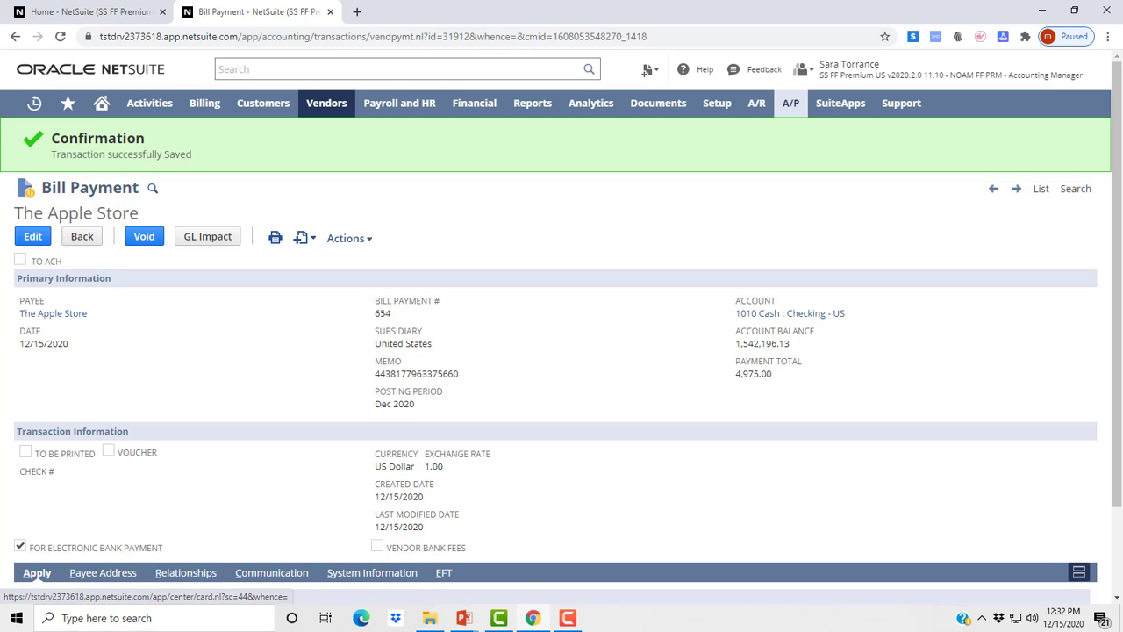
Step: Leave bill payment 654 and show the A/P dashboard
click(790, 103)
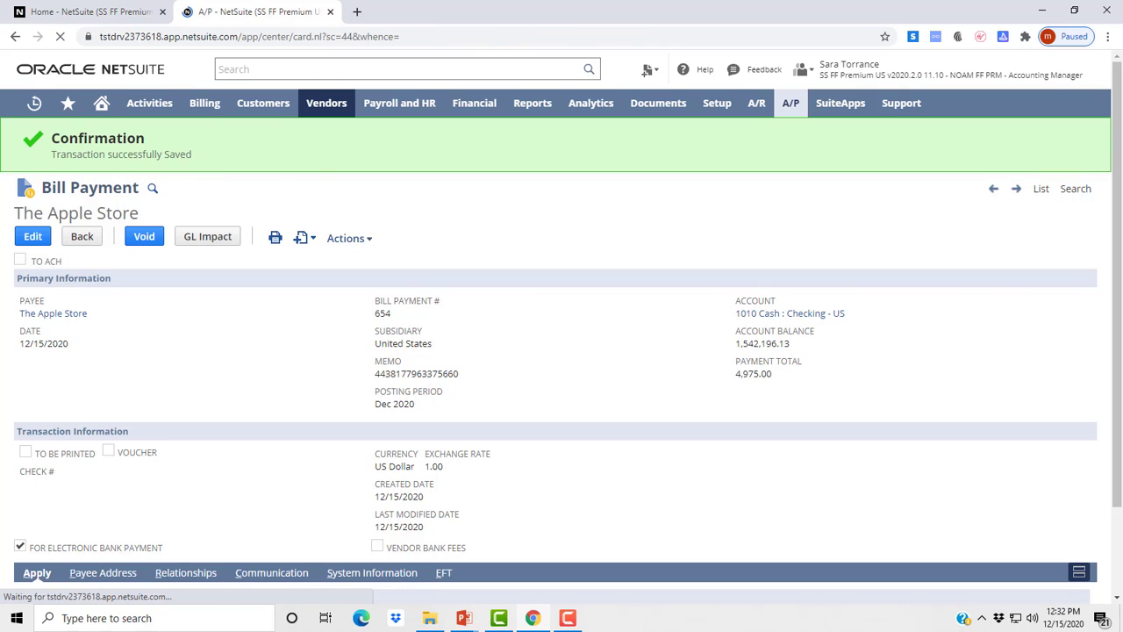